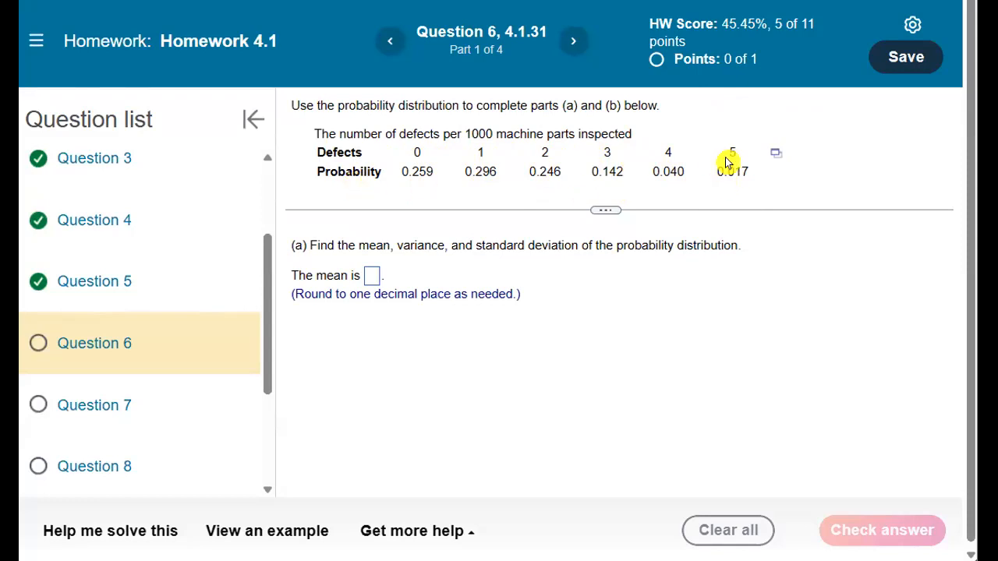
# - Open the machine-parts defects probability table as a data set in StatCrunch
pyautogui.click(775, 153)
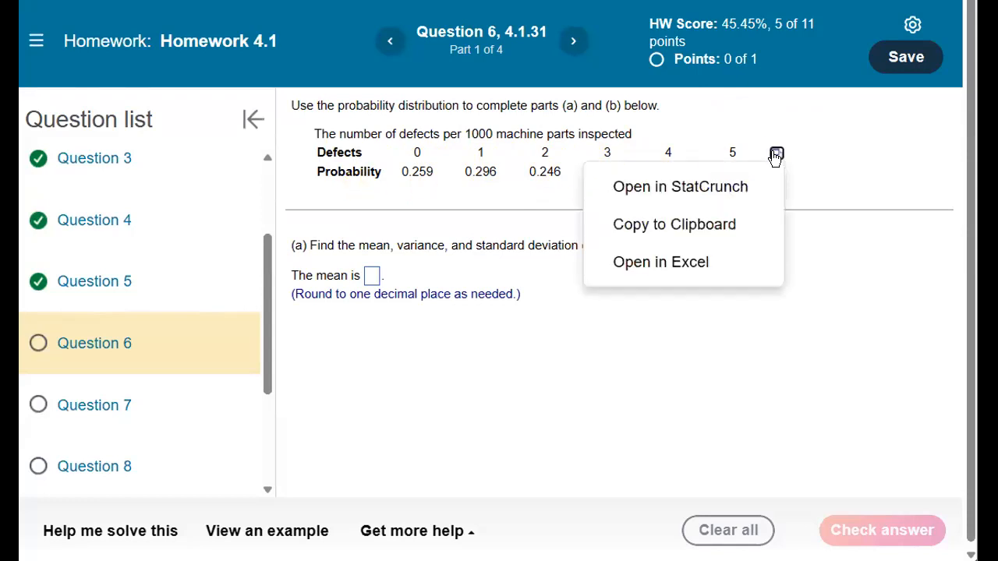
pyautogui.click(723, 194)
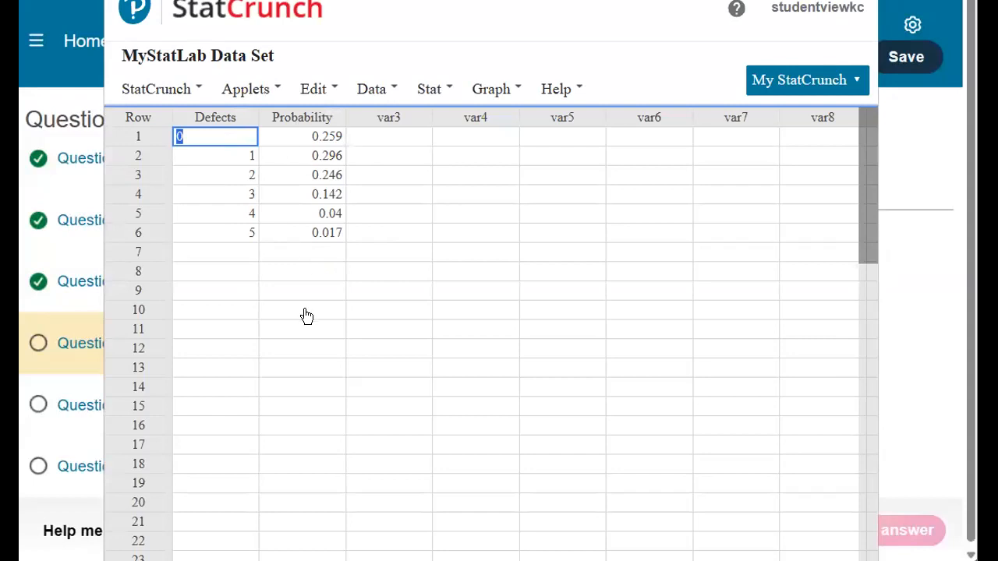
pyautogui.click(394, 136)
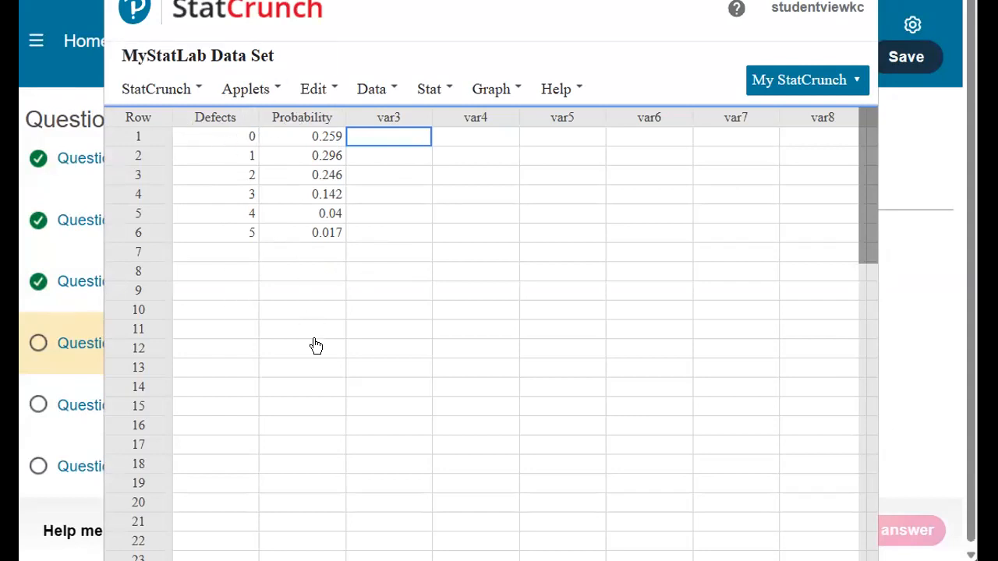
# - Compute a Custom calculator distribution with values in Defects and weights in Probability, and reposition the result window to show it fully
pyautogui.click(429, 90)
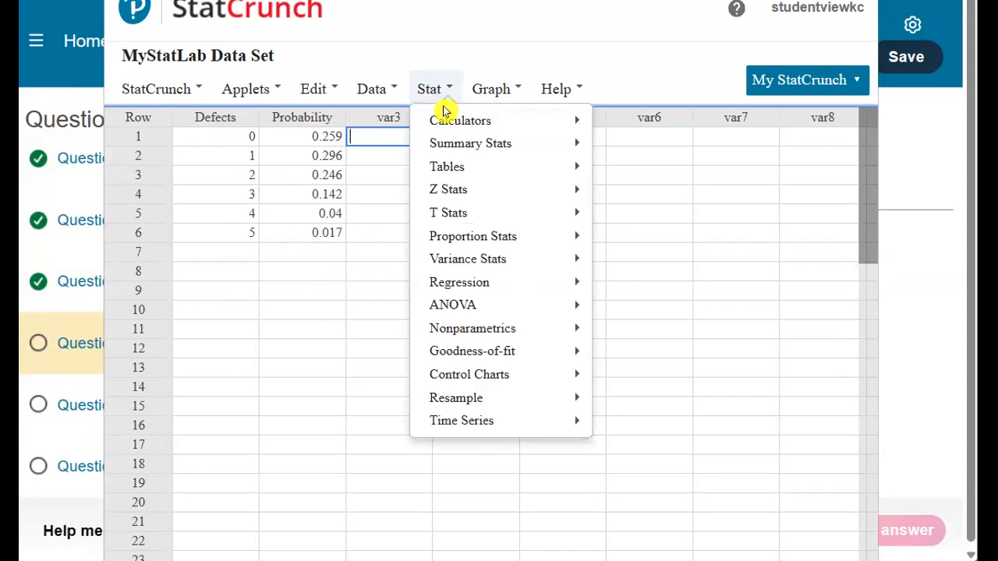
pyautogui.moveTo(457, 122)
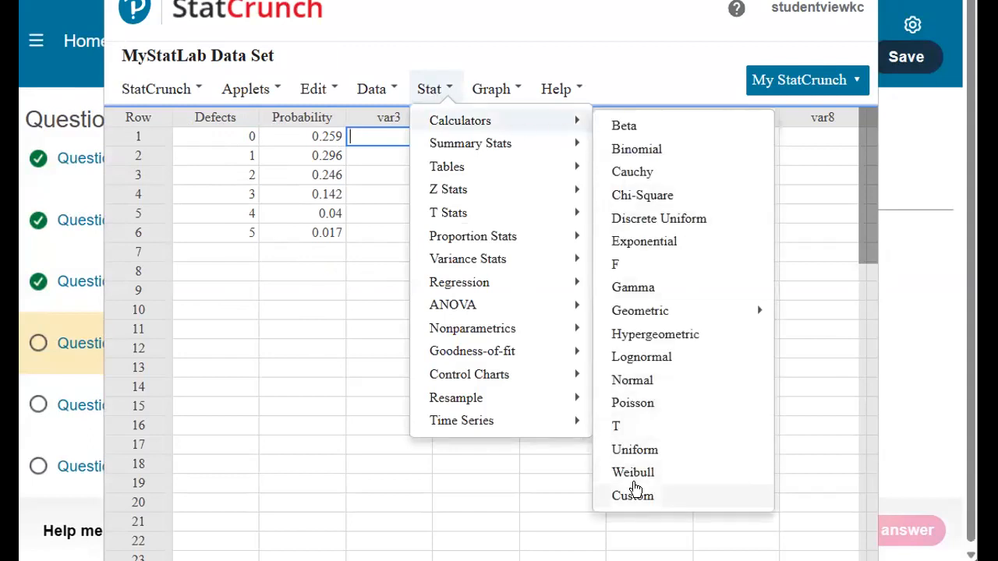
pyautogui.click(633, 496)
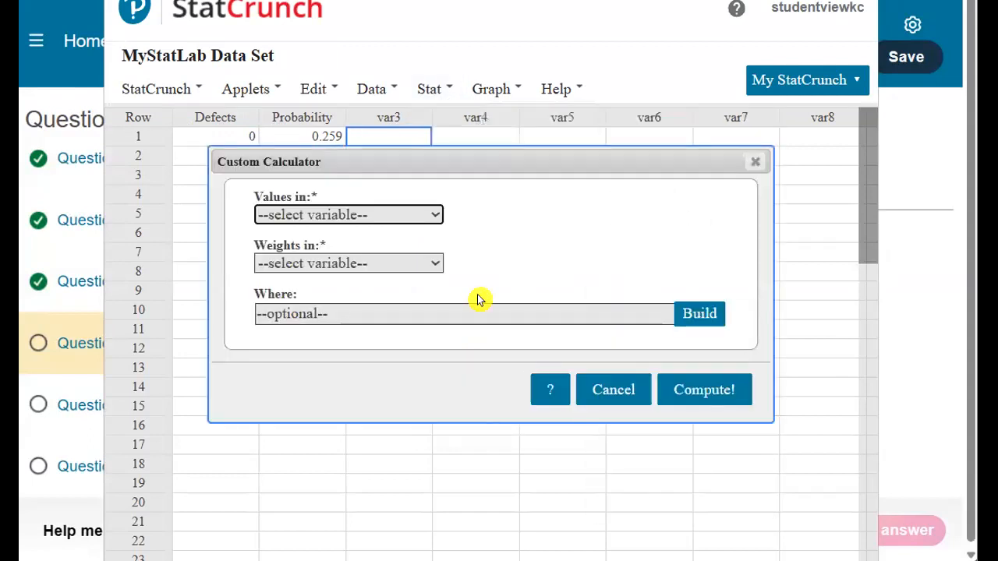
pyautogui.click(396, 213)
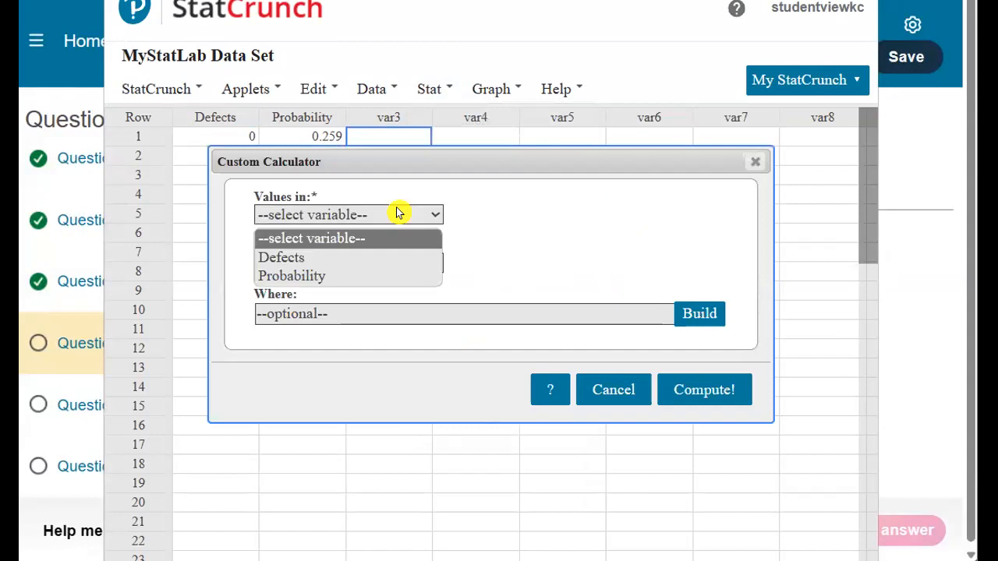
pyautogui.click(331, 258)
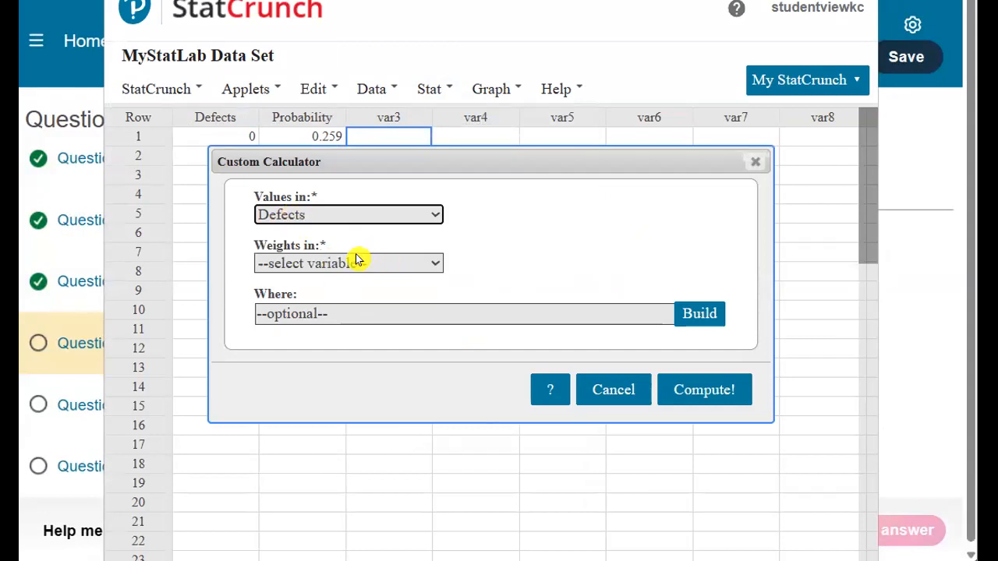
pyautogui.click(356, 262)
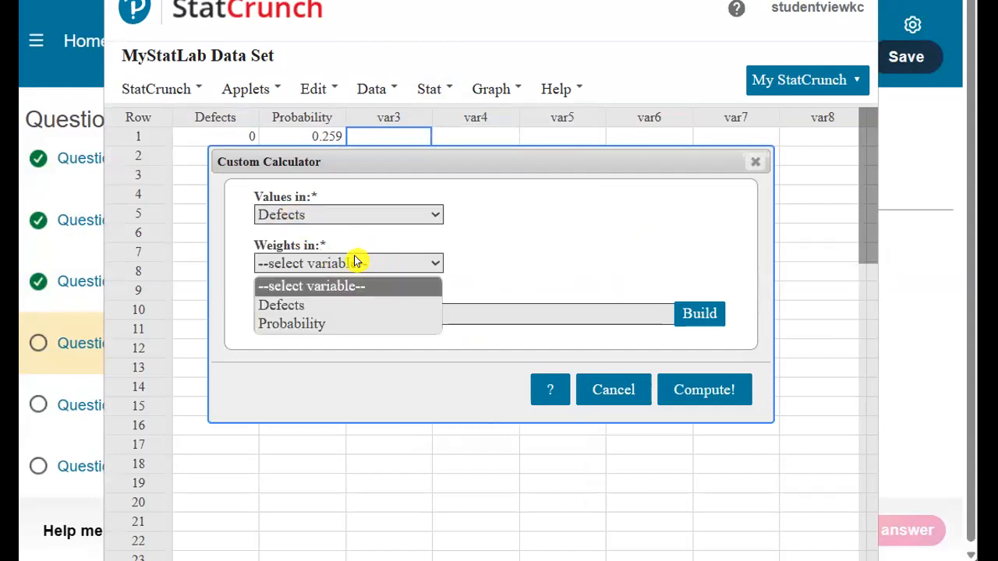
pyautogui.click(307, 324)
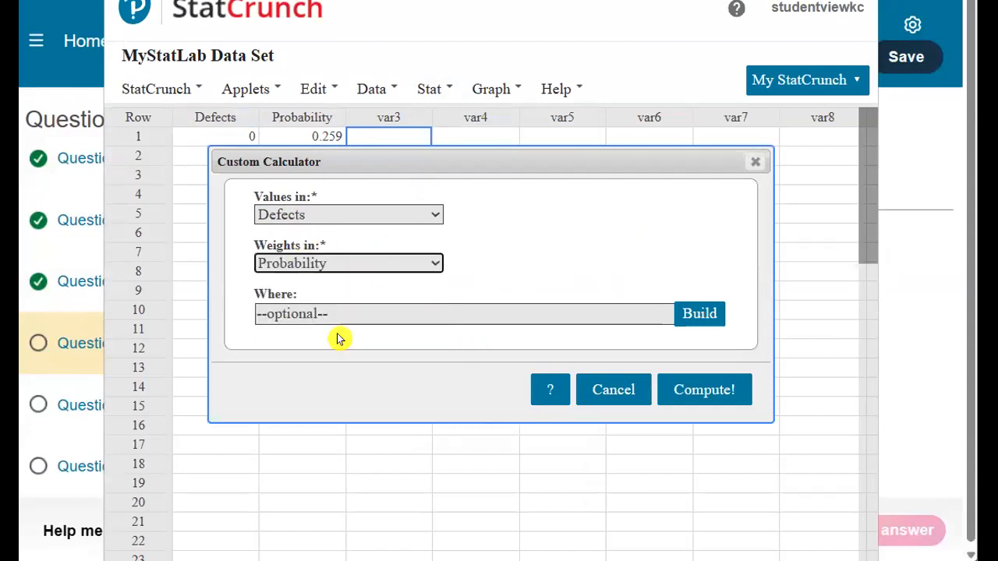
pyautogui.click(720, 390)
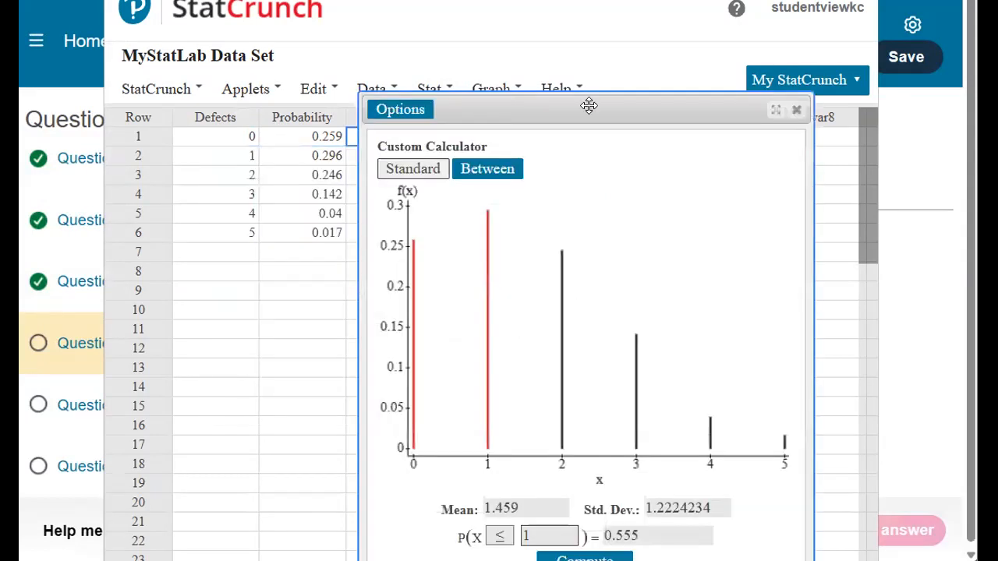
pyautogui.moveTo(569, 115); pyautogui.dragTo(575, 42)
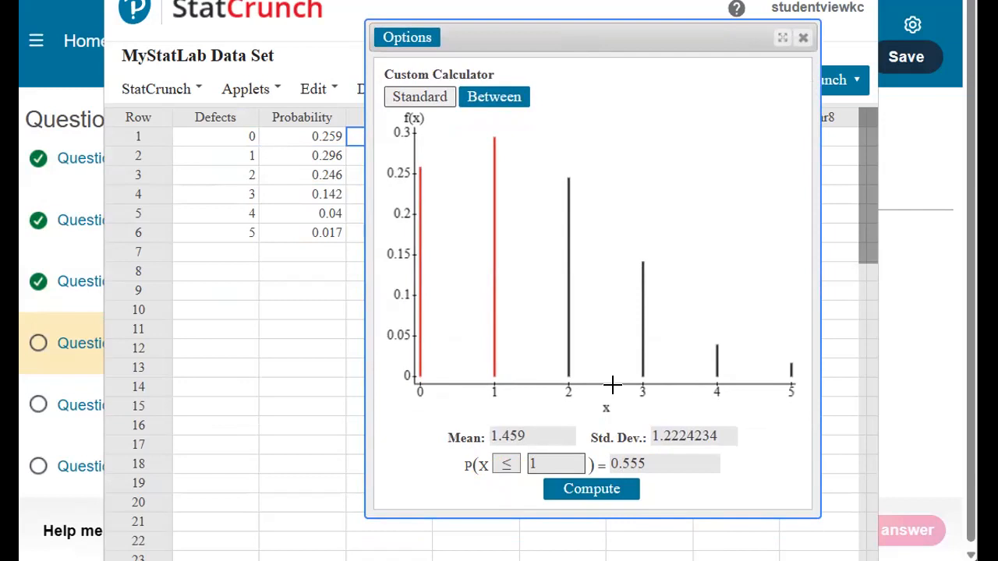
# - Read the mean in the calculator result, return to the homework, and submit 1.5 as the mean
pyautogui.doubleClick(527, 431)
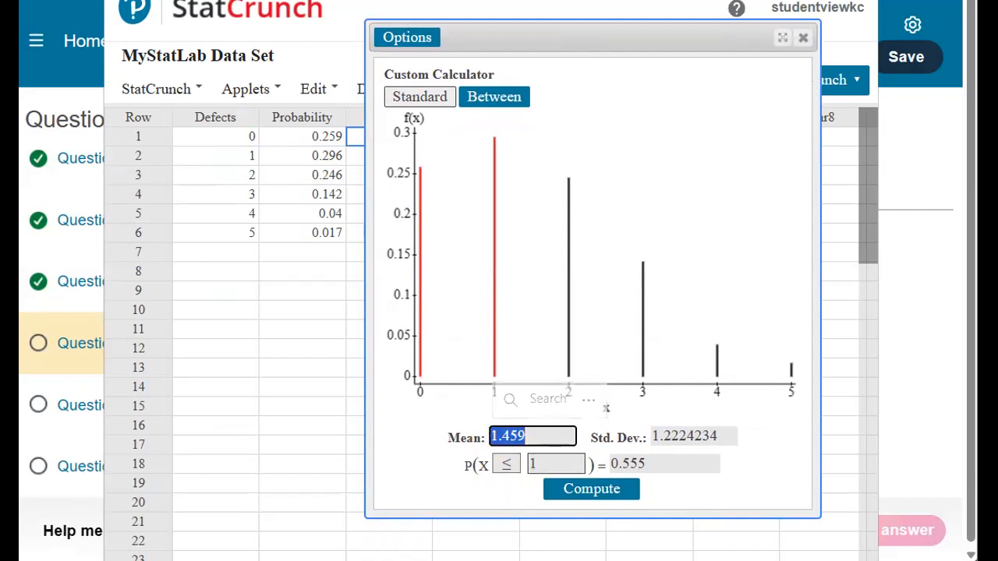
pyautogui.click(920, 318)
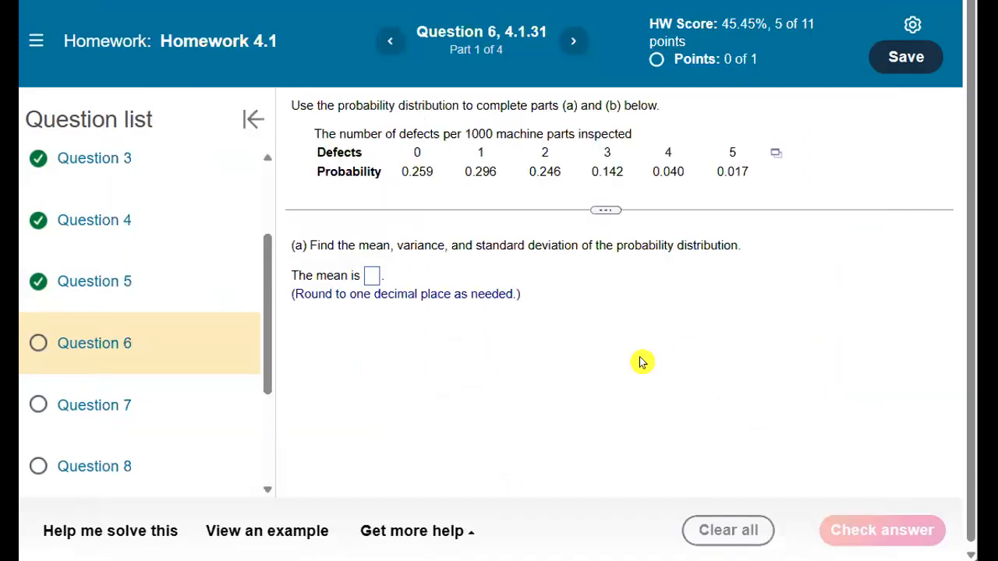
pyautogui.click(368, 274)
pyautogui.write('1.5')
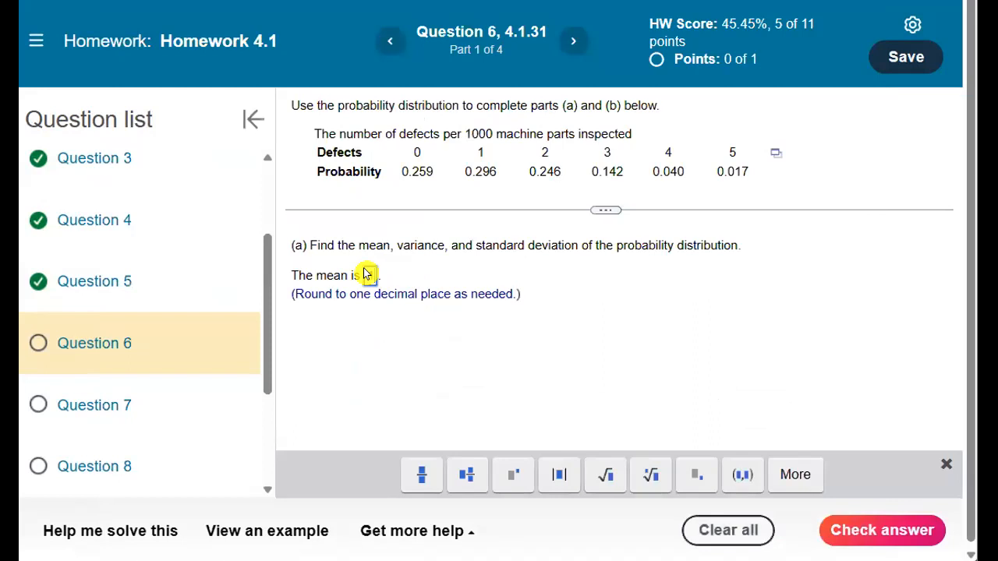
pyautogui.click(865, 530)
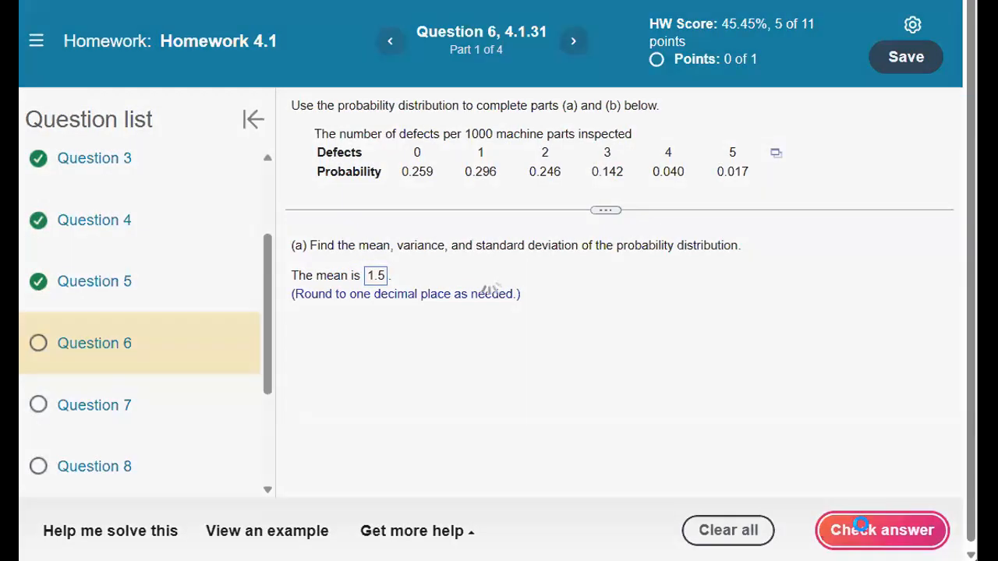
pyautogui.click(513, 314)
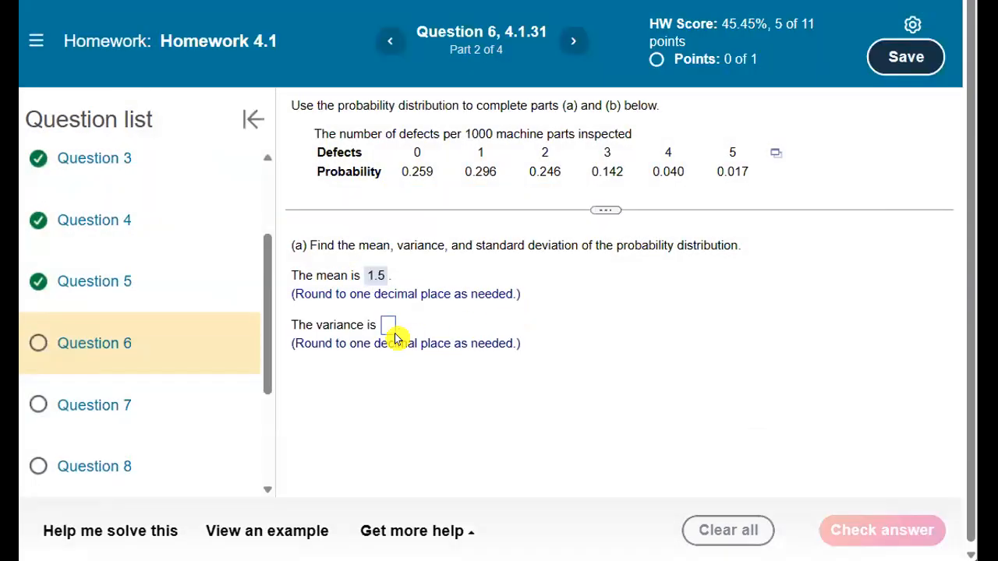
# - Switch back to the StatCrunch custom calculator and examine the standard deviation
pyautogui.moveTo(667, 560)
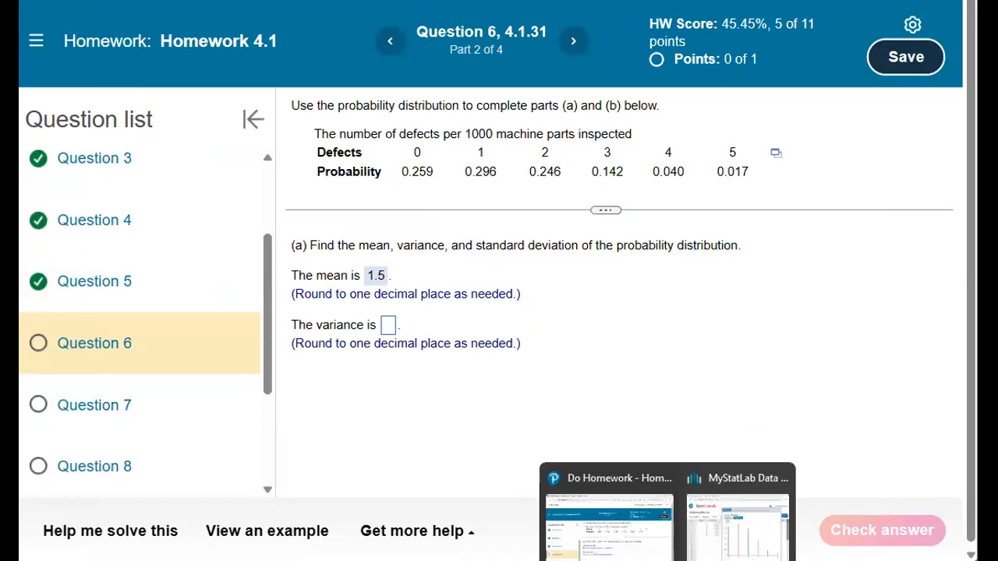
pyautogui.click(732, 533)
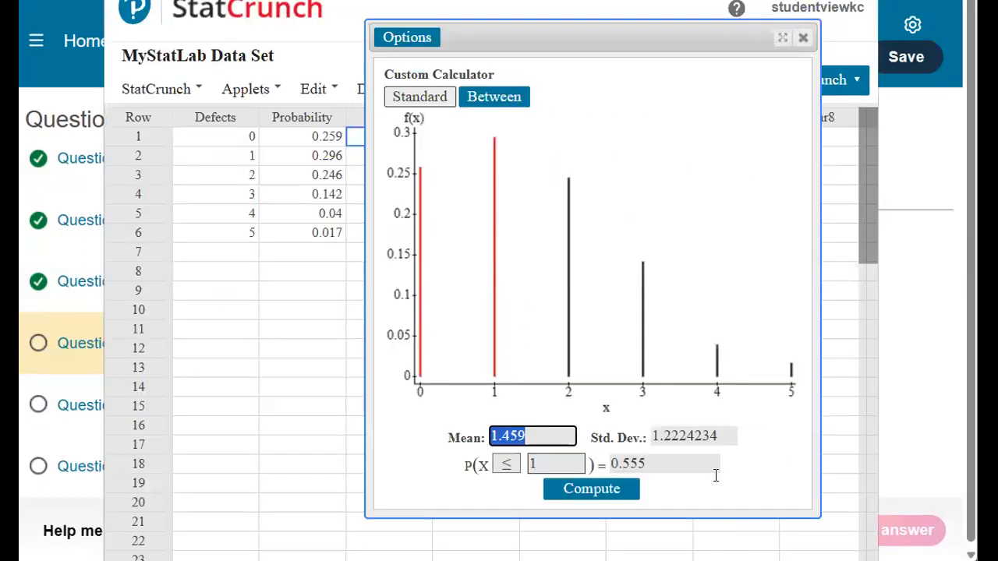
pyautogui.click(653, 435)
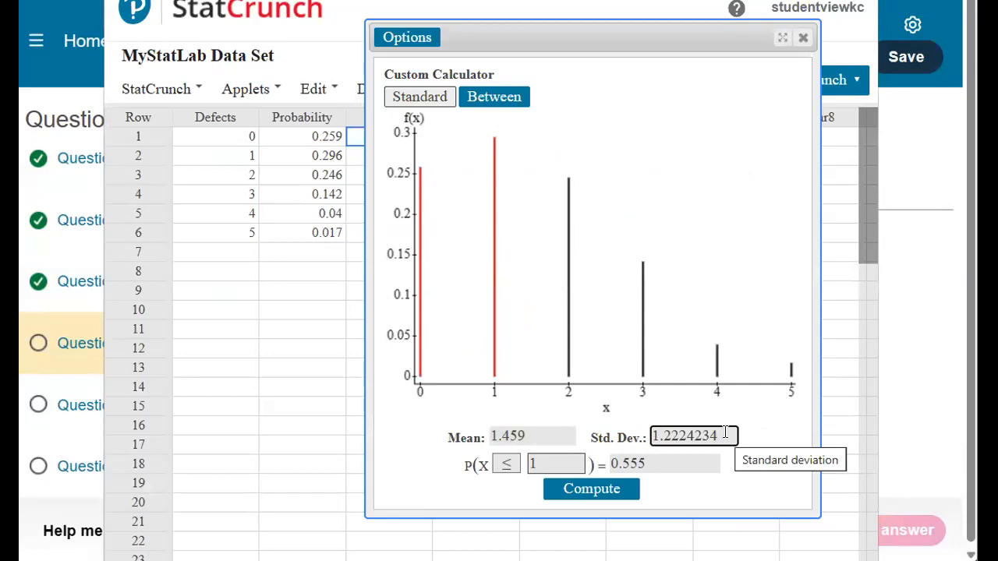
# - Switch to the Calculator app and square the standard deviation 1.2224234 to get the variance
pyautogui.moveTo(704, 559)
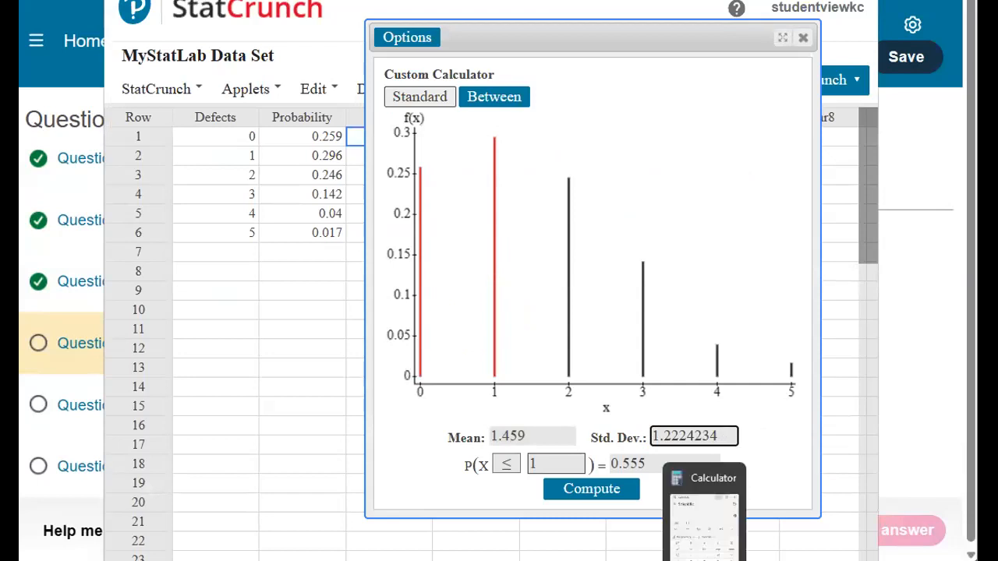
pyautogui.click(705, 523)
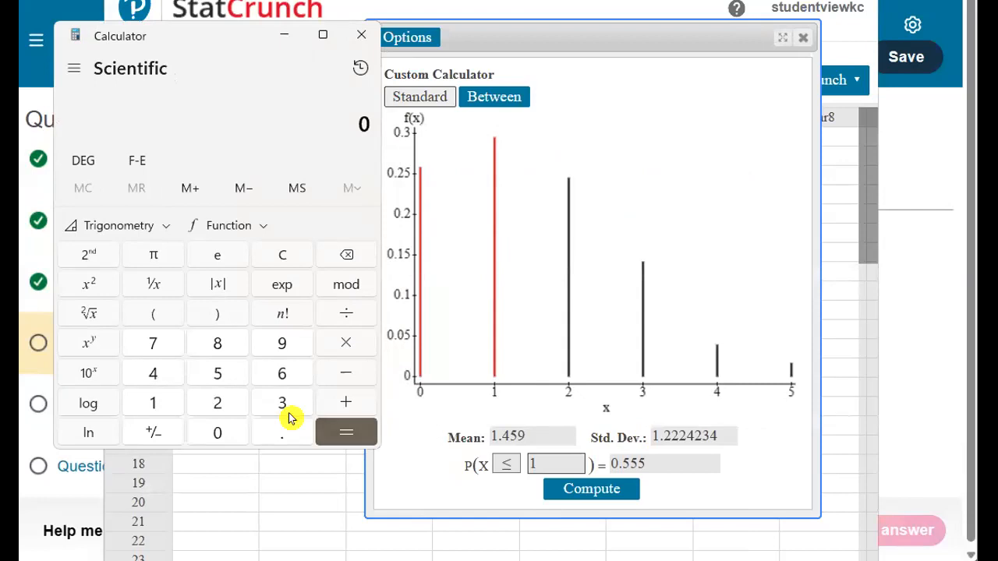
pyautogui.click(159, 405)
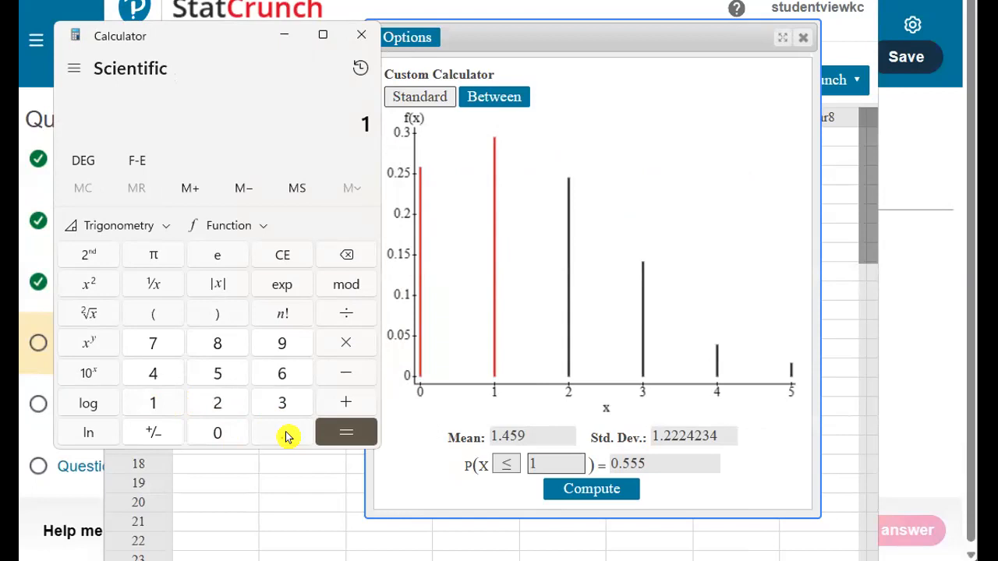
pyautogui.click(212, 403)
pyautogui.click(212, 403)
pyautogui.click(212, 403)
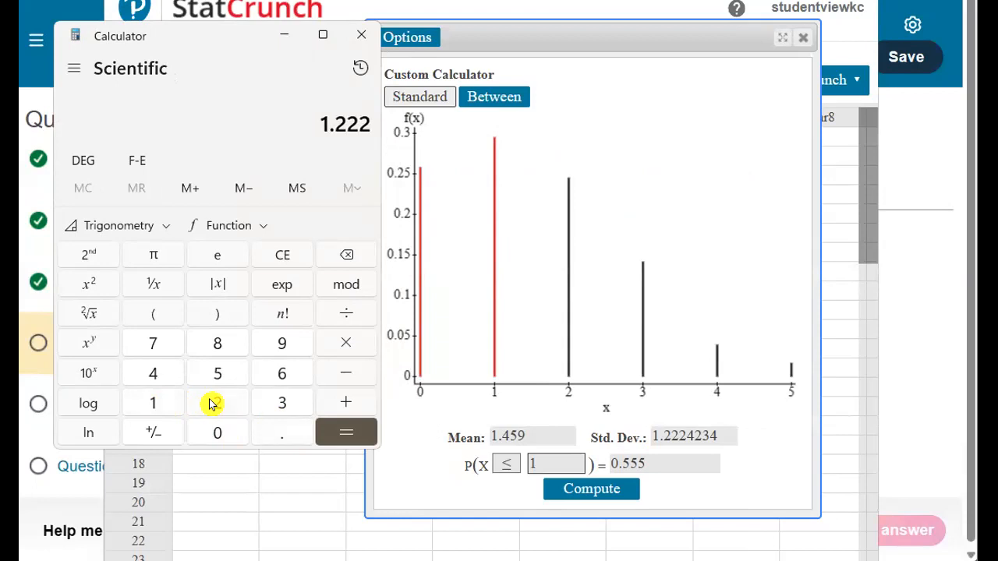
pyautogui.click(156, 373)
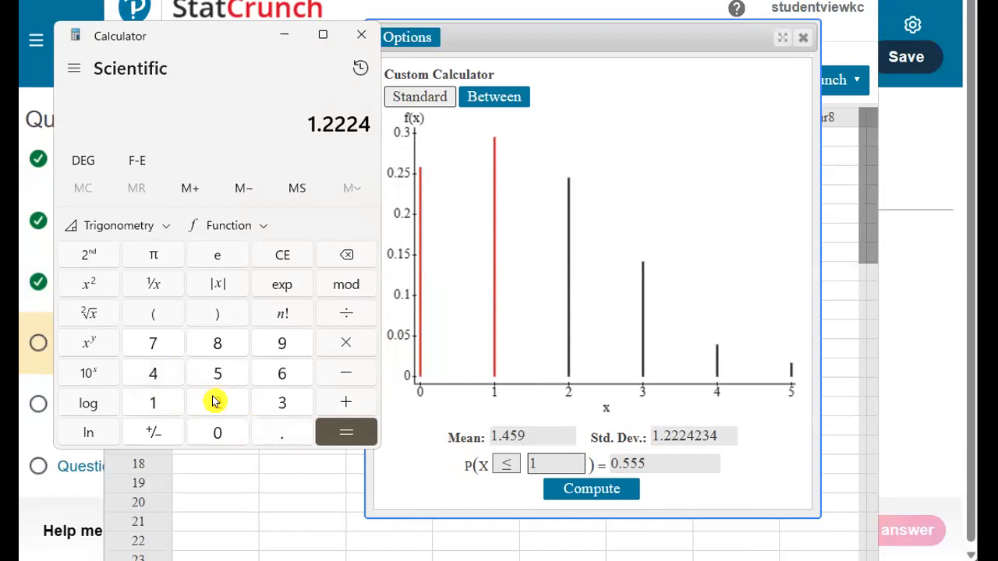
pyautogui.click(215, 402)
pyautogui.click(262, 399)
pyautogui.click(157, 376)
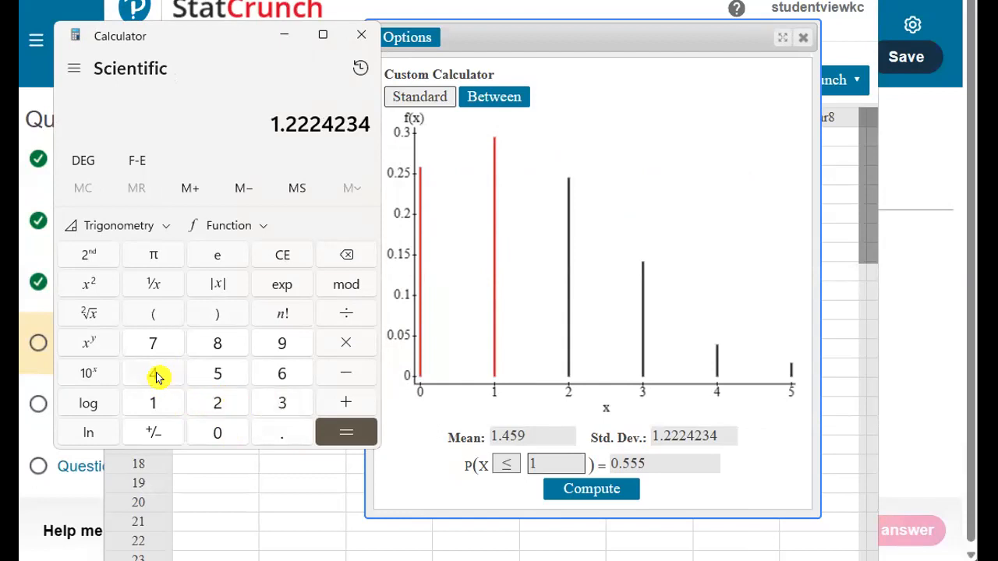
pyautogui.click(89, 285)
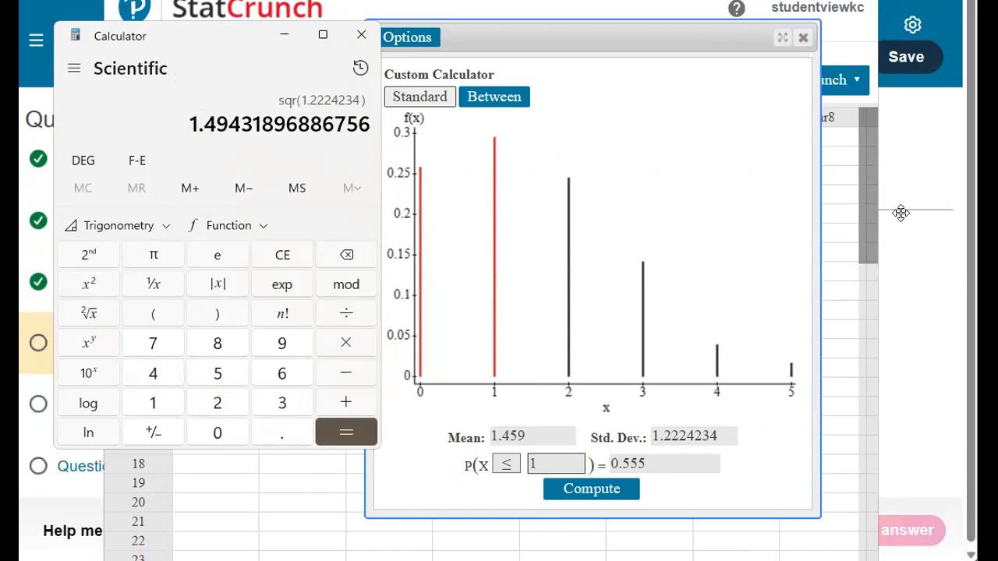
# - Return to the homework question and submit 1.5 as the variance, dismissing the feedback
pyautogui.click(938, 344)
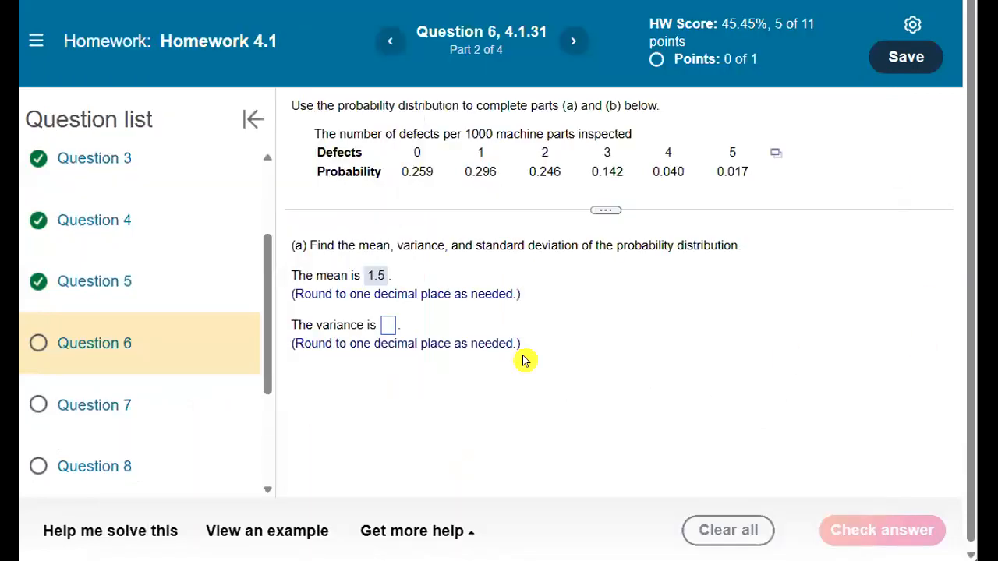
pyautogui.click(387, 325)
pyautogui.write('1.5')
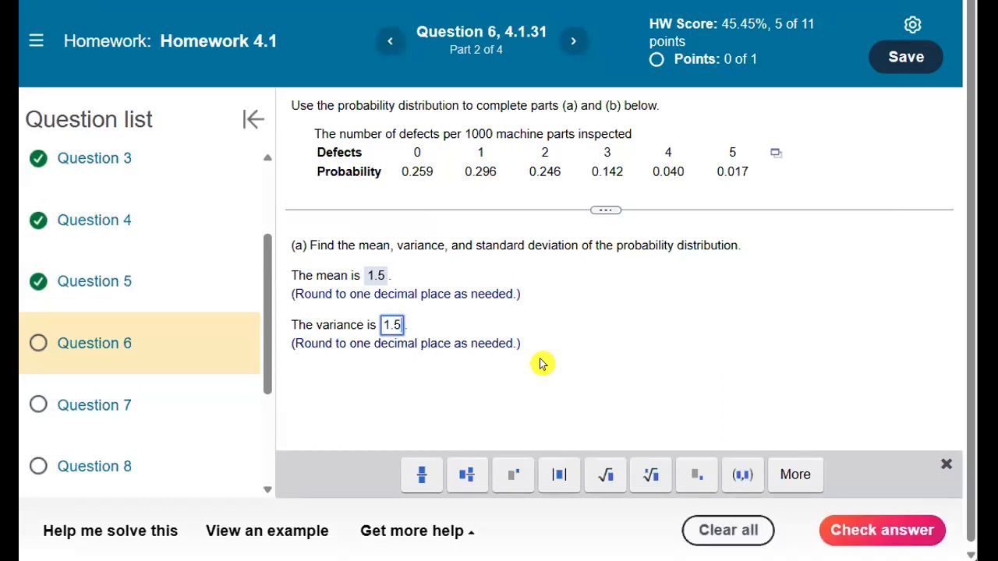
pyautogui.click(842, 524)
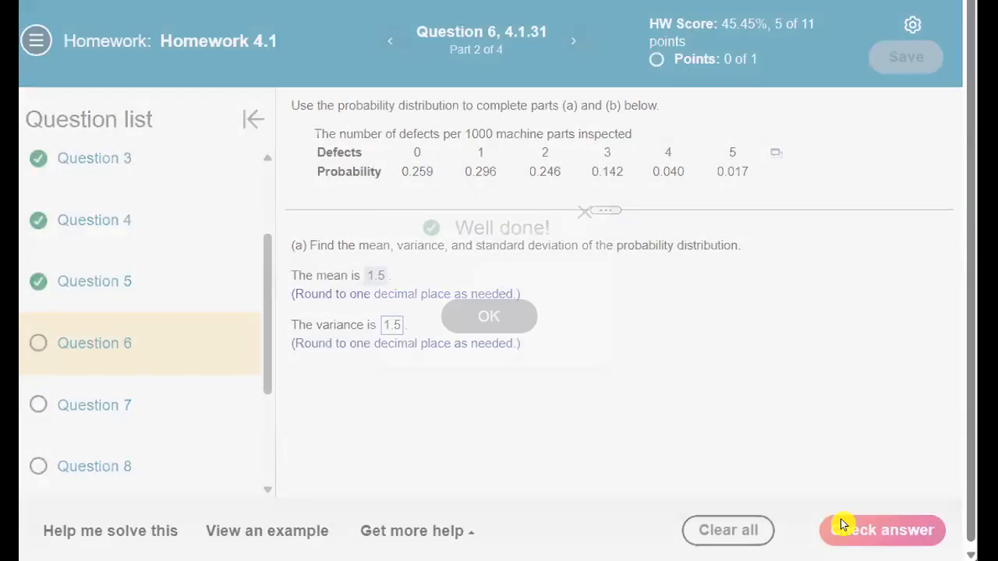
pyautogui.click(493, 320)
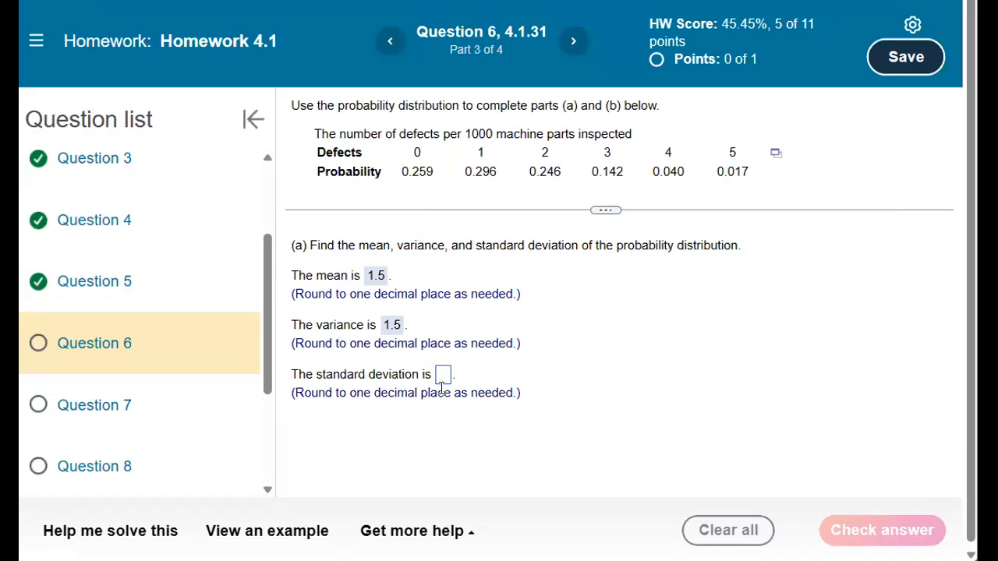
# - Recheck the standard deviation in StatCrunch and submit 1.2 as the homework answer for the standard deviation
pyautogui.click(442, 375)
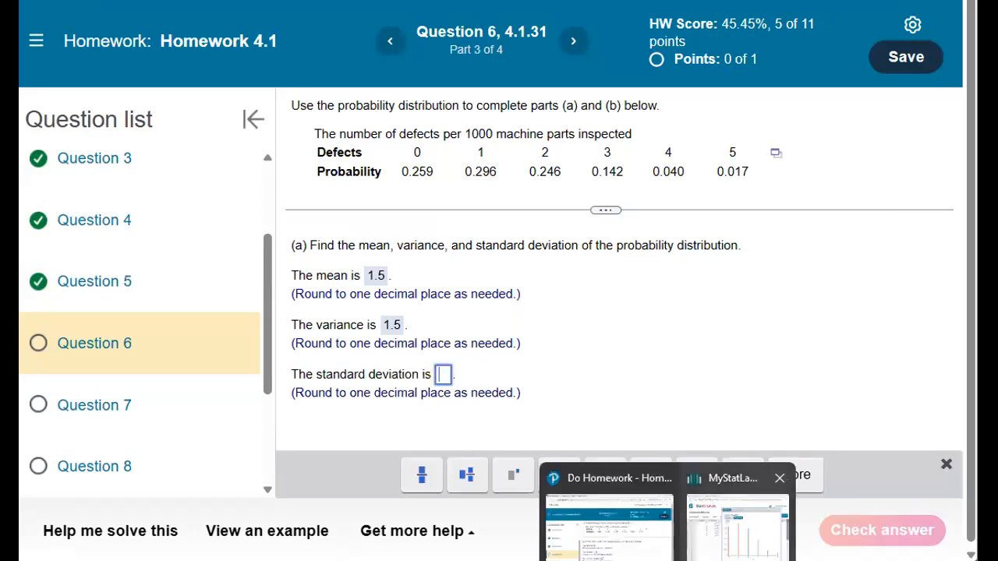
pyautogui.click(720, 526)
pyautogui.click(897, 350)
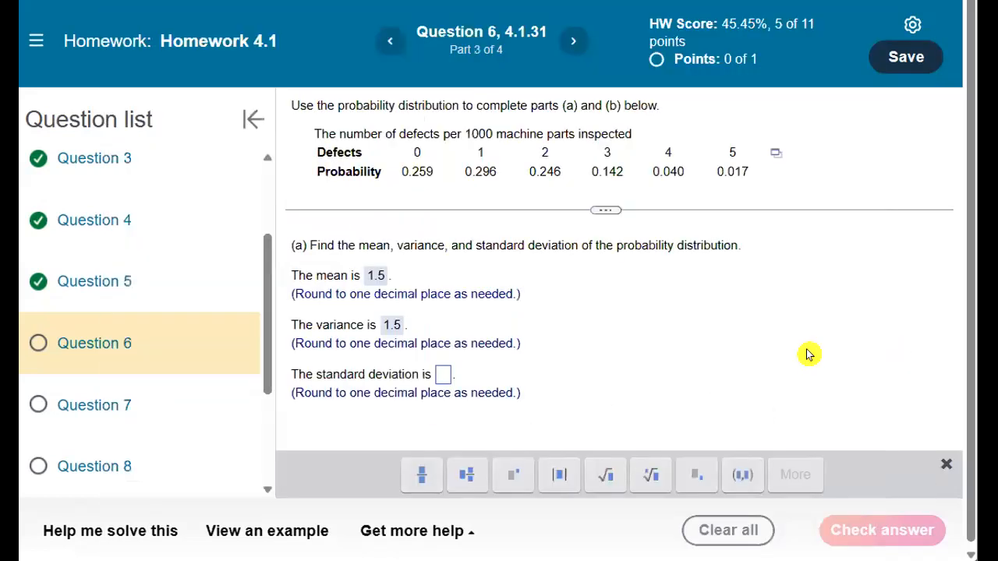
pyautogui.click(439, 380)
pyautogui.write('1.2')
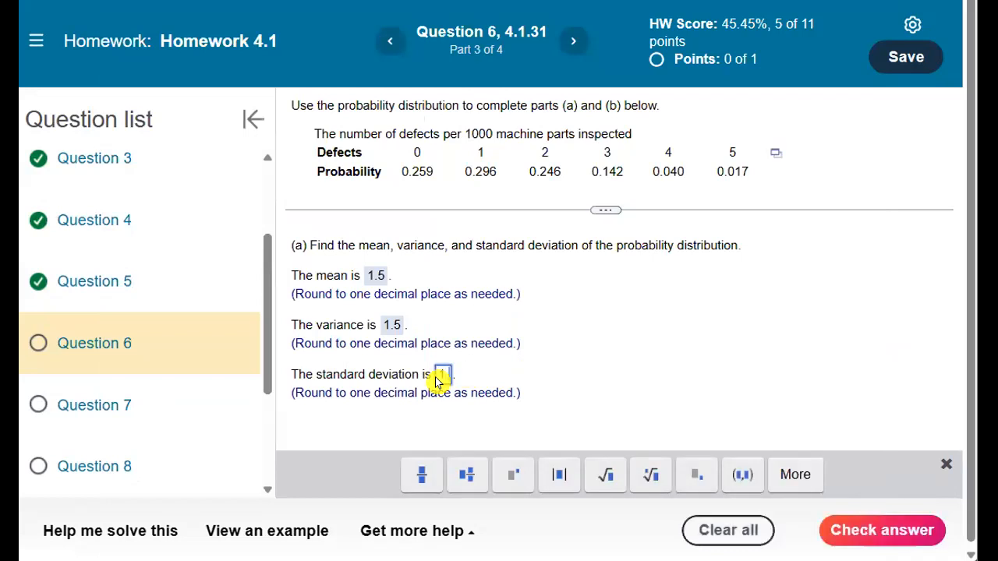
pyautogui.click(880, 533)
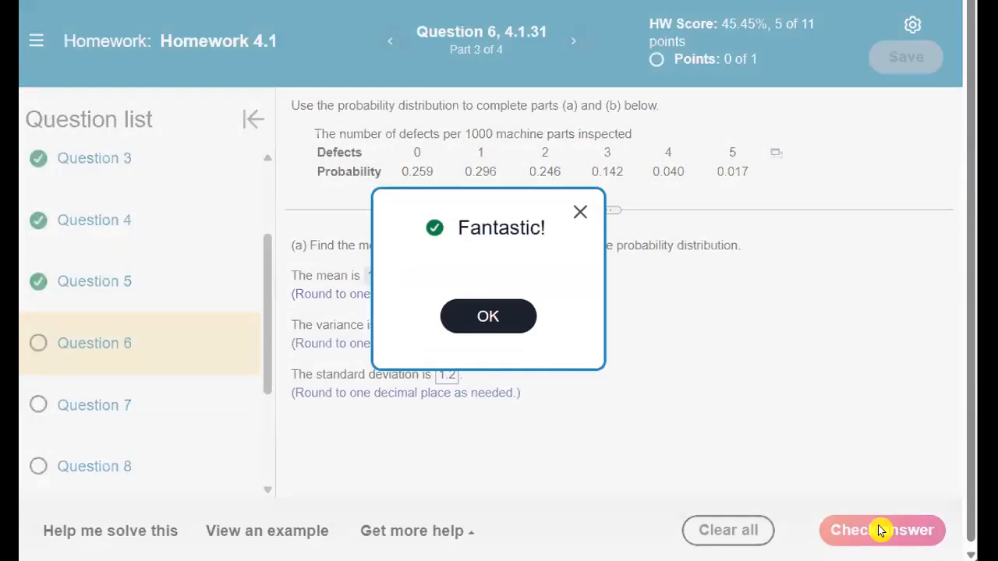
# - Dismiss the answer feedback and open the defects data table in Excel with editing enabled
pyautogui.click(511, 327)
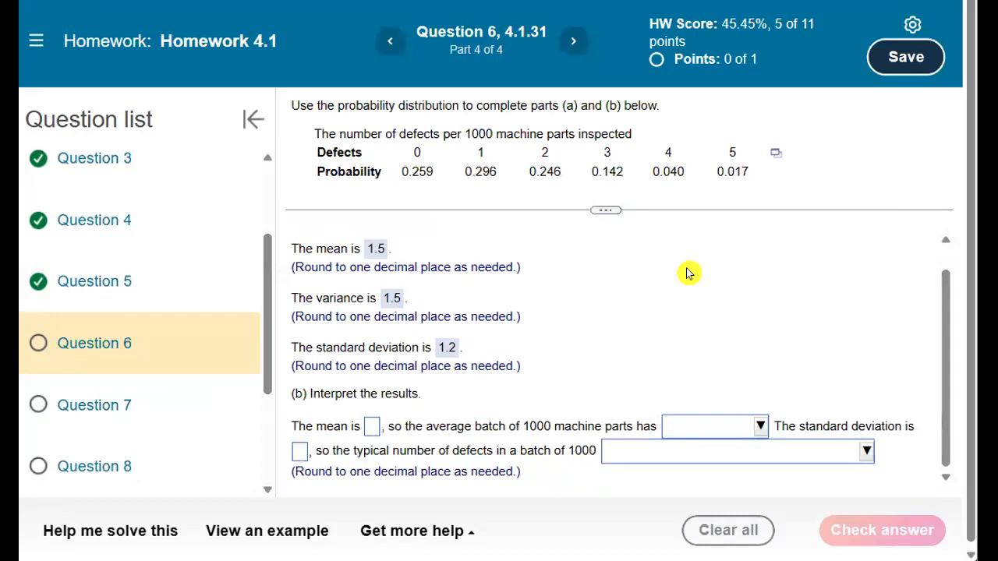
pyautogui.click(775, 153)
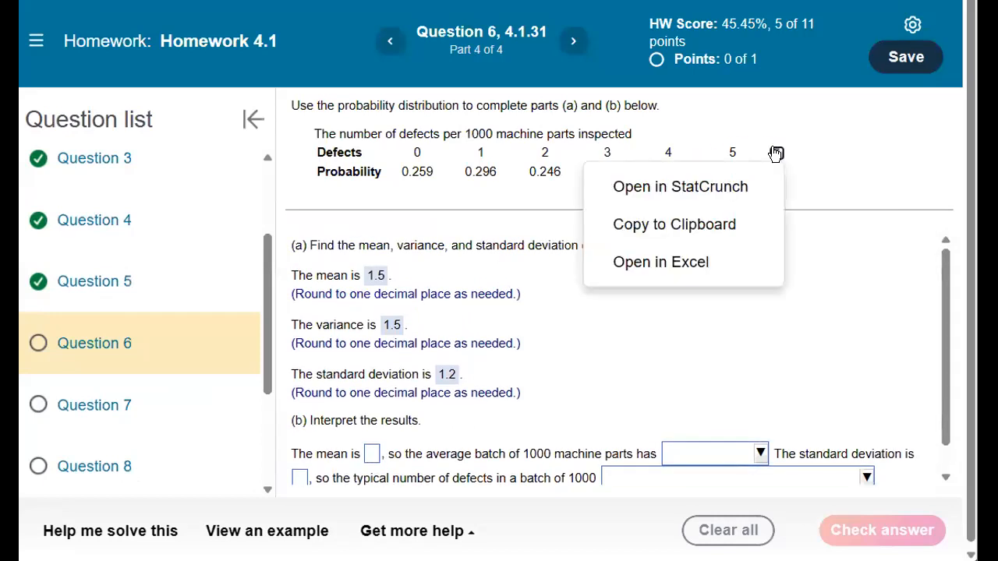
pyautogui.click(675, 261)
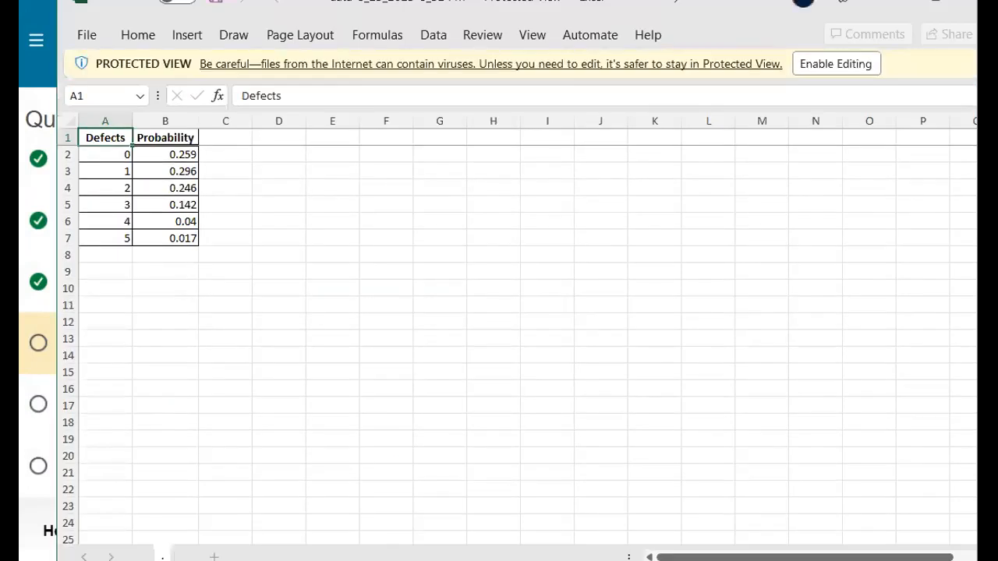
pyautogui.click(841, 65)
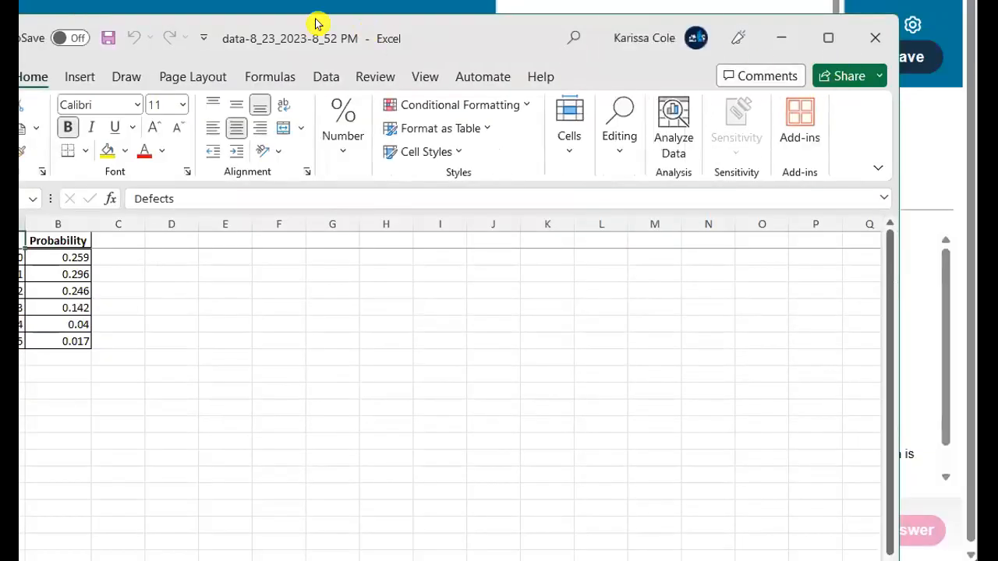
pyautogui.moveTo(253, 22); pyautogui.dragTo(345, 0)
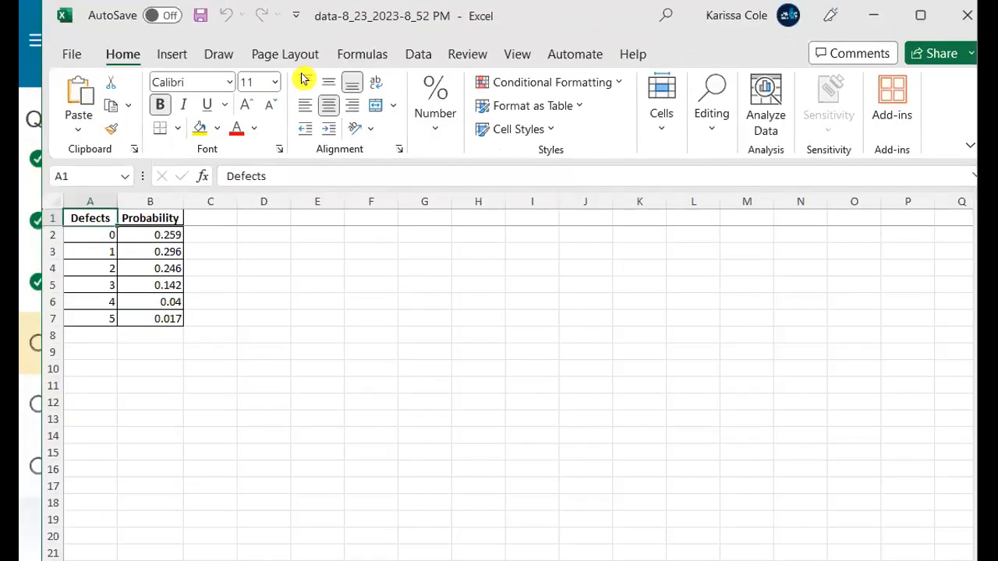
# - Label cells A9 to A11 below the data as Mean, Variance and St. Dev
pyautogui.click(93, 358)
pyautogui.write('Mean')
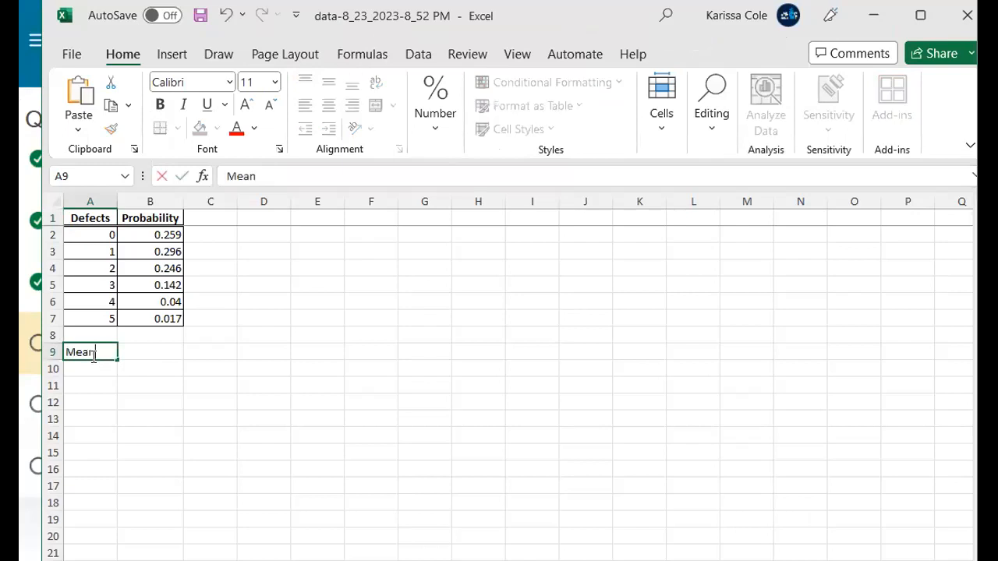
pyautogui.press('Return')
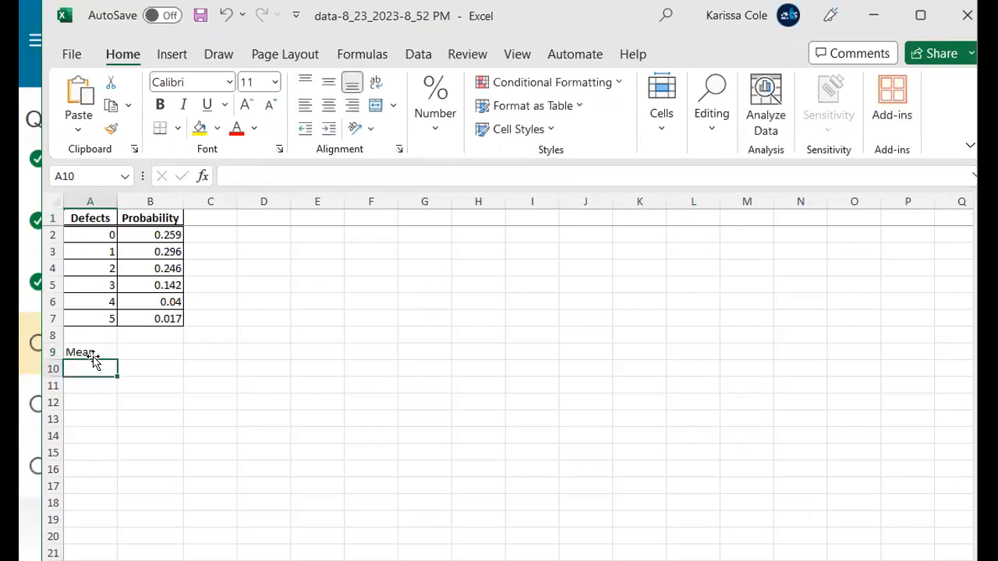
pyautogui.write('Variance')
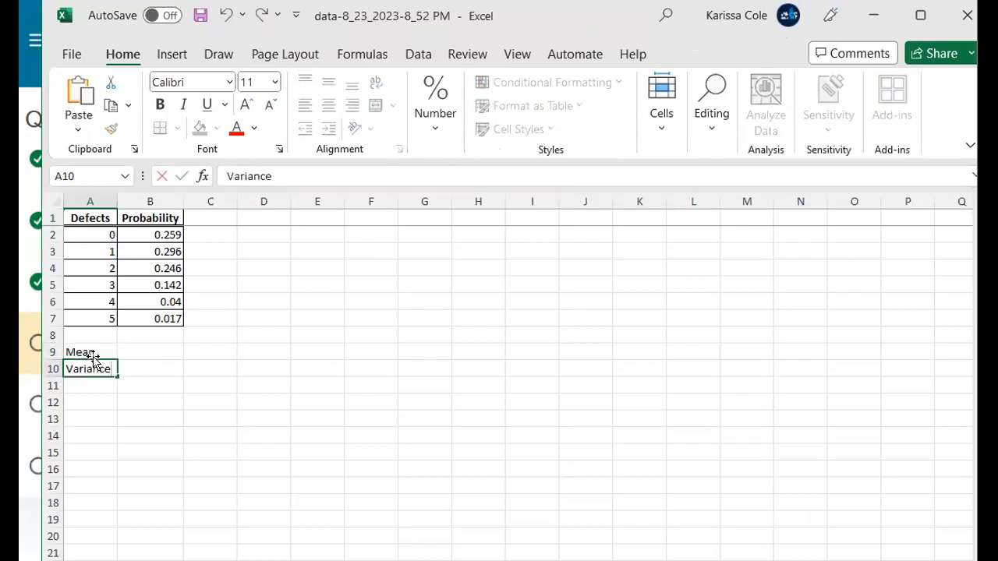
pyautogui.press('Return')
pyautogui.write('Stan')
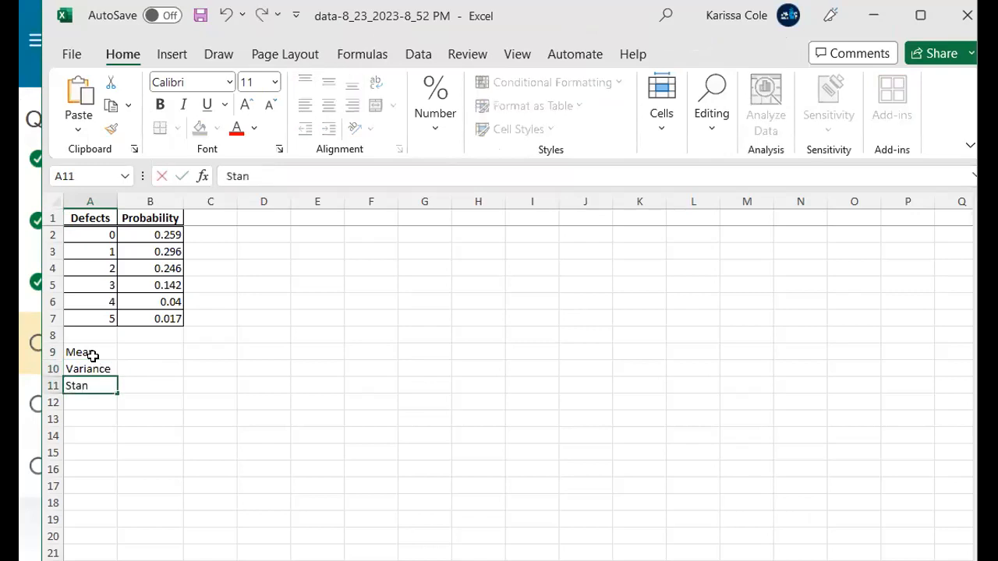
pyautogui.press('BackSpace')
pyautogui.press('BackSpace')
pyautogui.press('BackSpace')
pyautogui.write('. Dev.')
# - Calculate the mean in cell B9 with the formula =SUMPRODUCT(A2:A7,B2:B7)
pyautogui.click(148, 353)
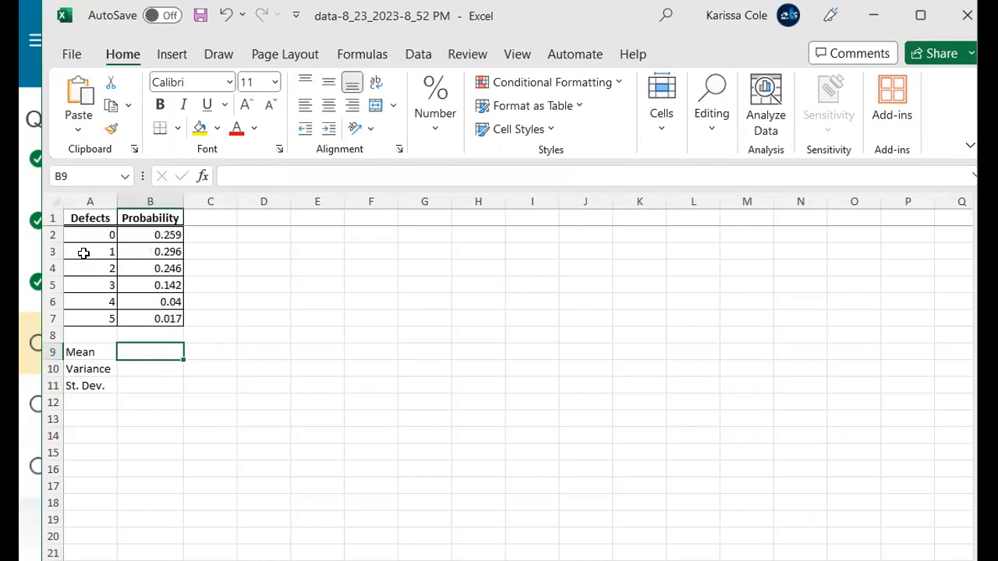
pyautogui.click(265, 172)
pyautogui.write('=')
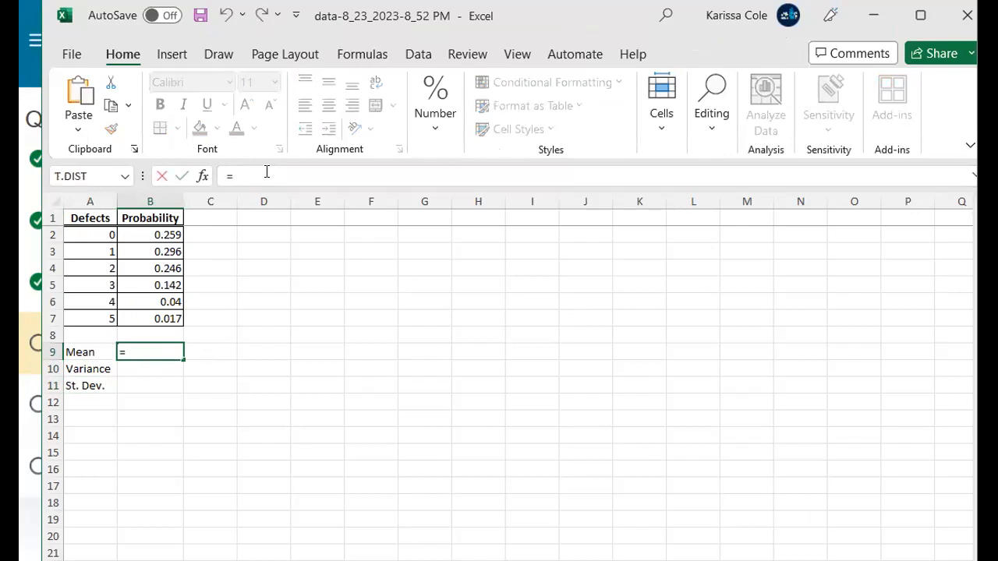
pyautogui.write('SUMPR')
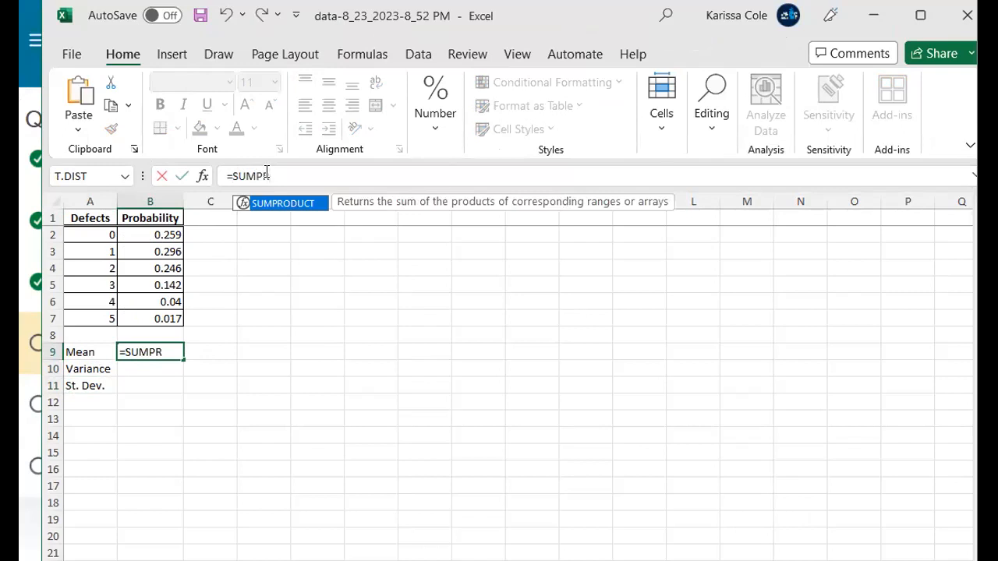
pyautogui.write('ODUCT(')
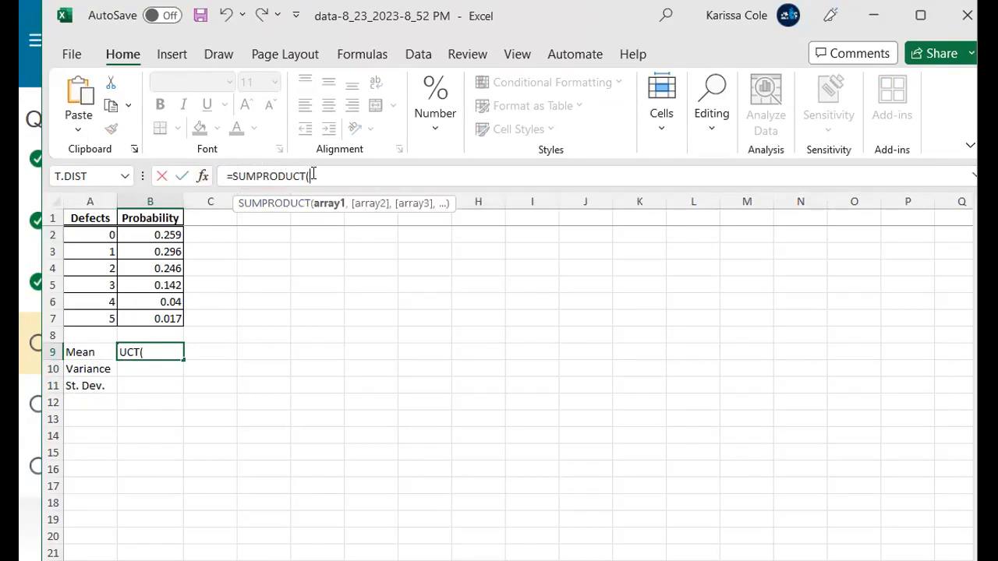
pyautogui.moveTo(91, 236); pyautogui.dragTo(92, 319)
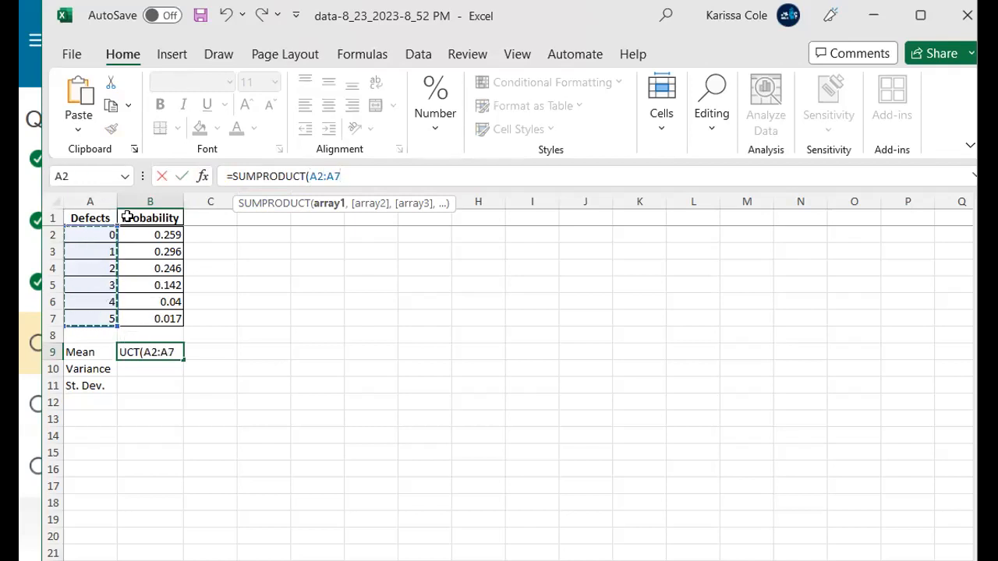
pyautogui.write(',')
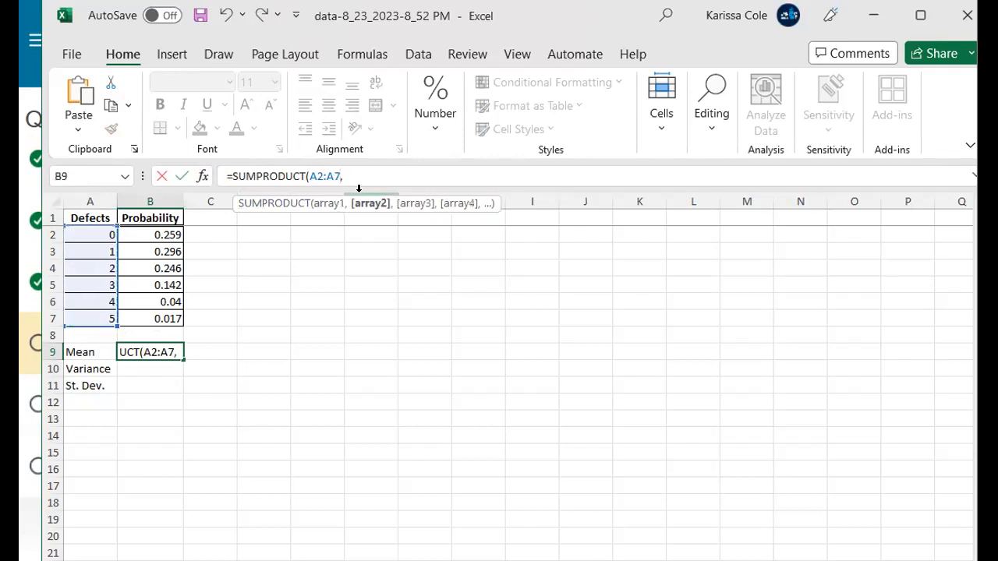
pyautogui.moveTo(161, 234); pyautogui.dragTo(153, 327)
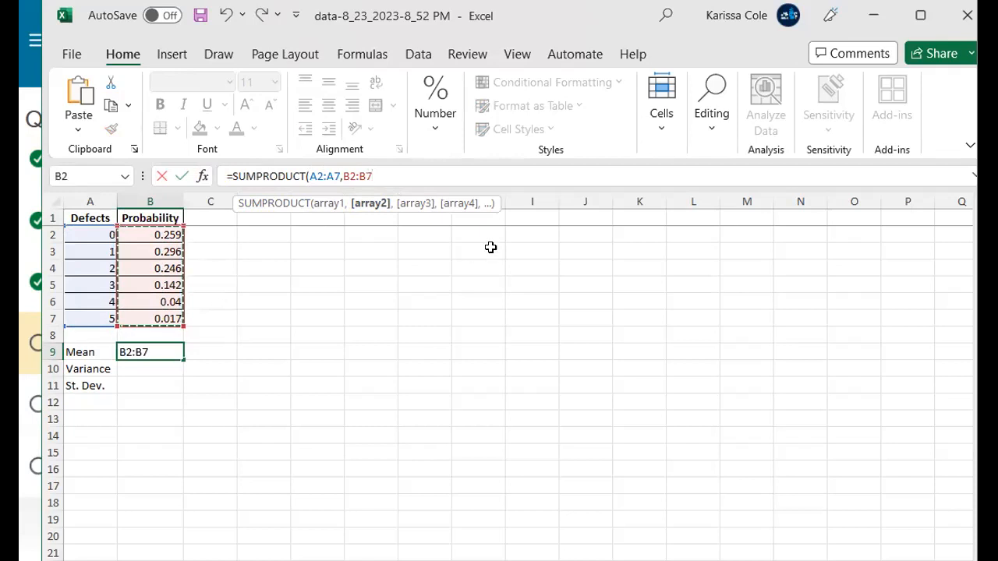
pyautogui.write(')')
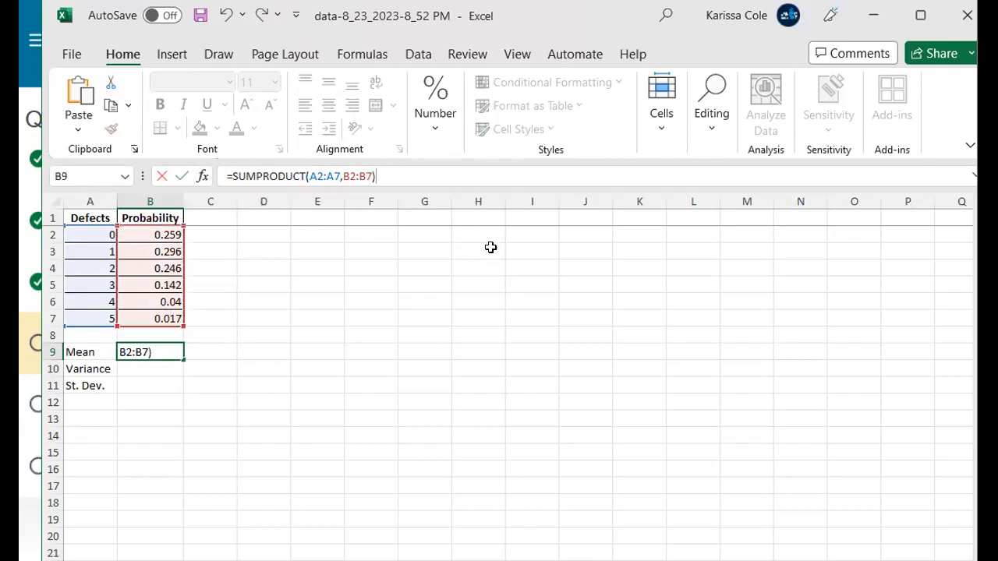
pyautogui.press('Return')
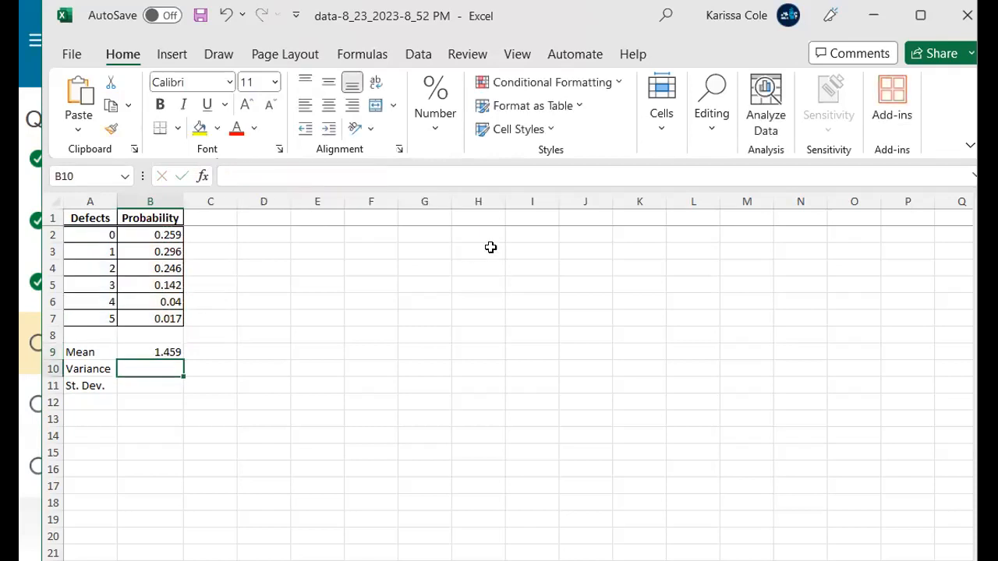
# - Calculate the variance in cell B10 with the formula =SUMPRODUCT((A2:A7-B9)^2*B2:B7)
pyautogui.click(265, 180)
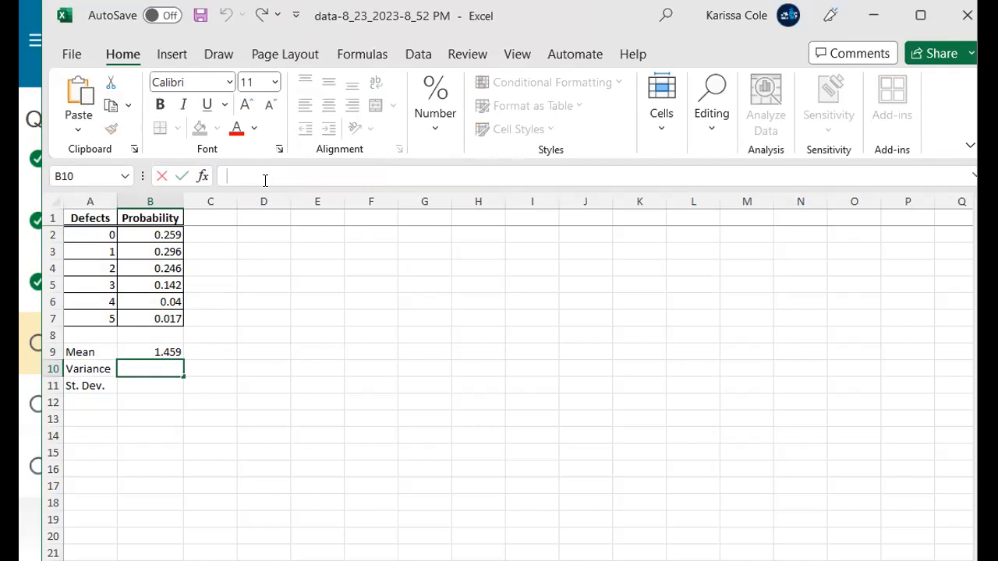
pyautogui.write('=')
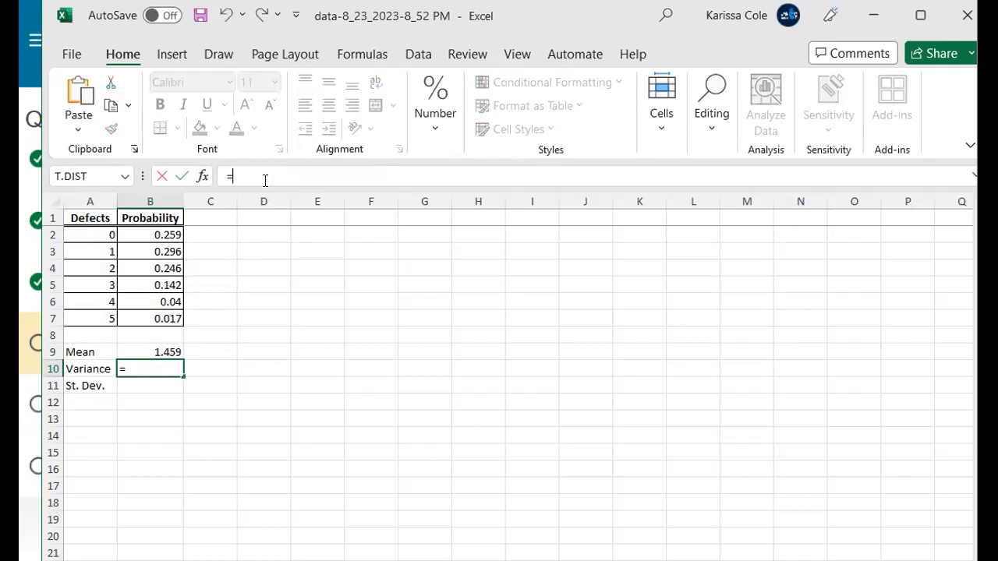
pyautogui.write('SU')
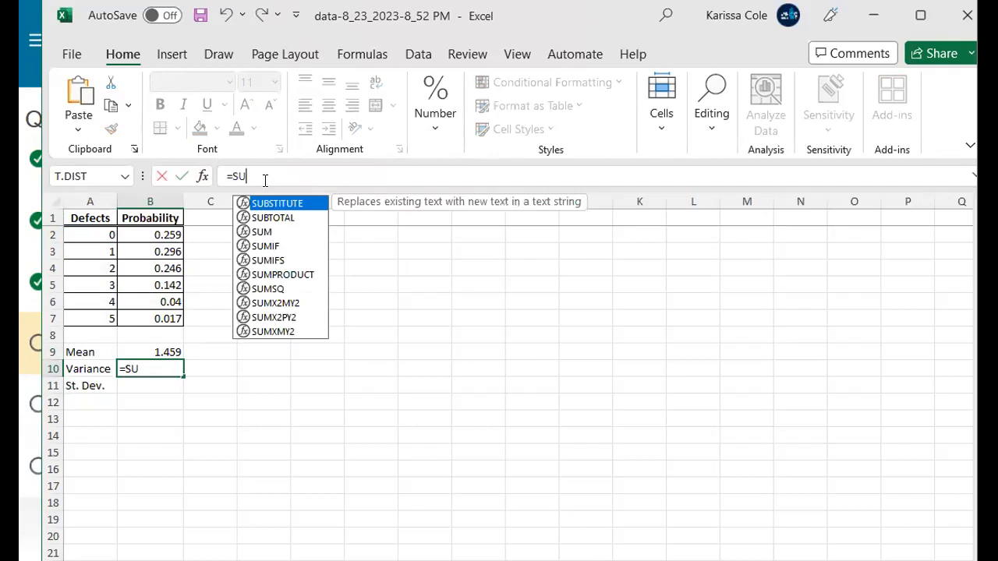
pyautogui.write('MPRODUCT')
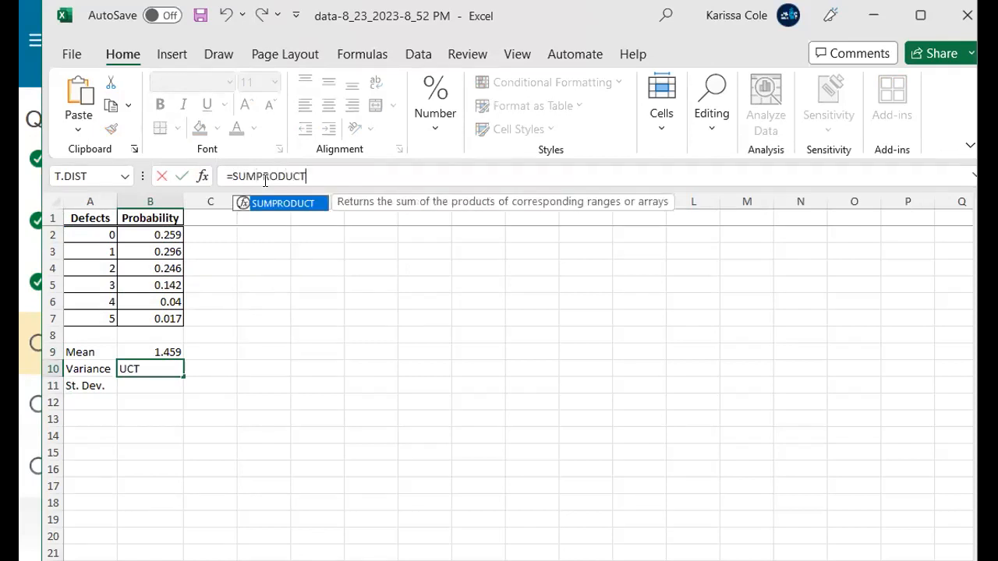
pyautogui.write('((')
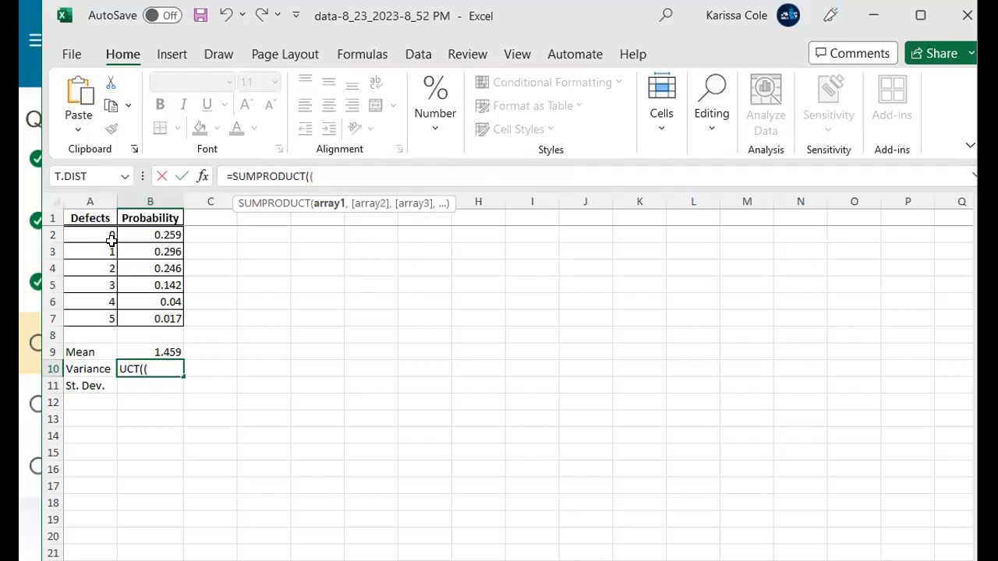
pyautogui.moveTo(105, 236); pyautogui.dragTo(97, 318)
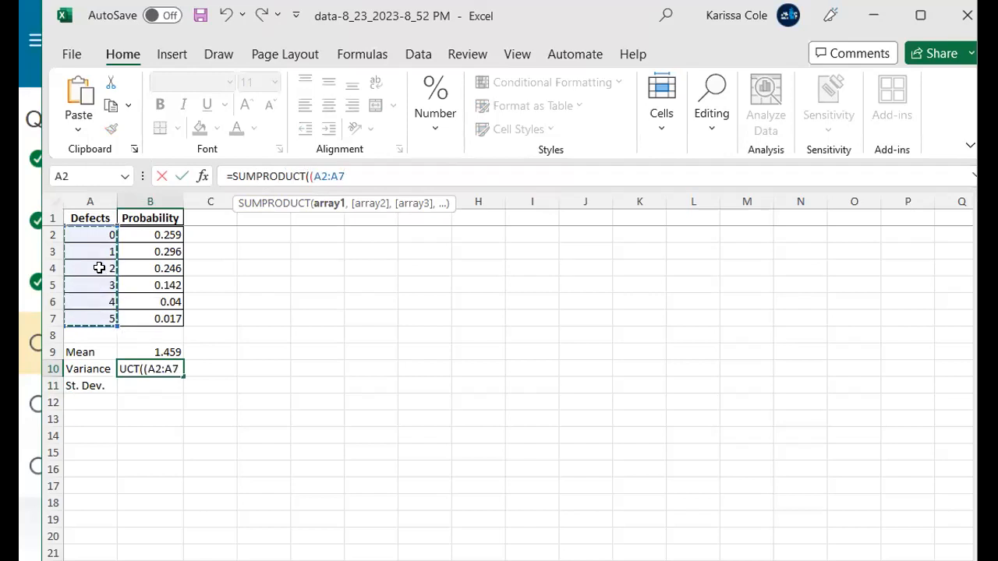
pyautogui.write('-')
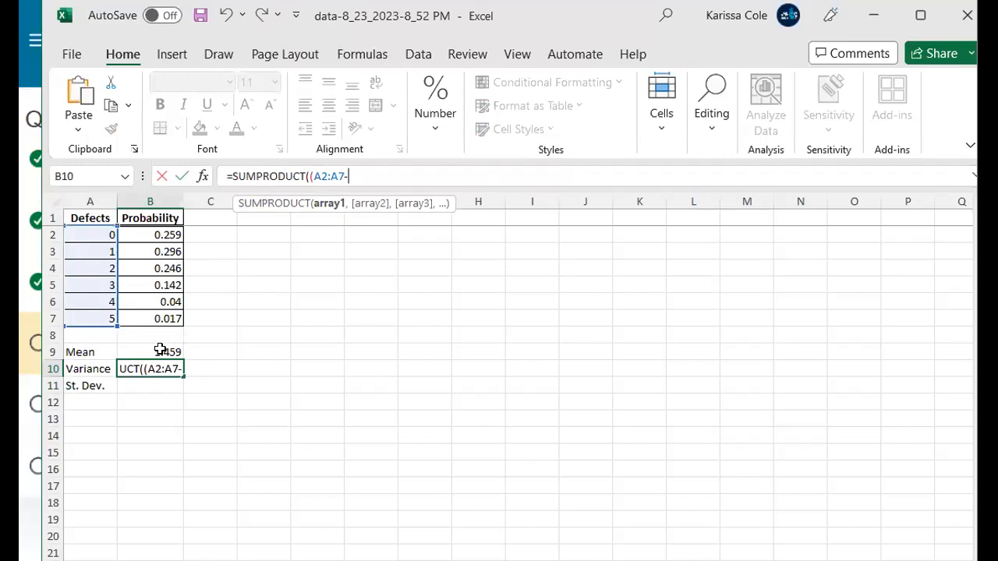
pyautogui.click(160, 349)
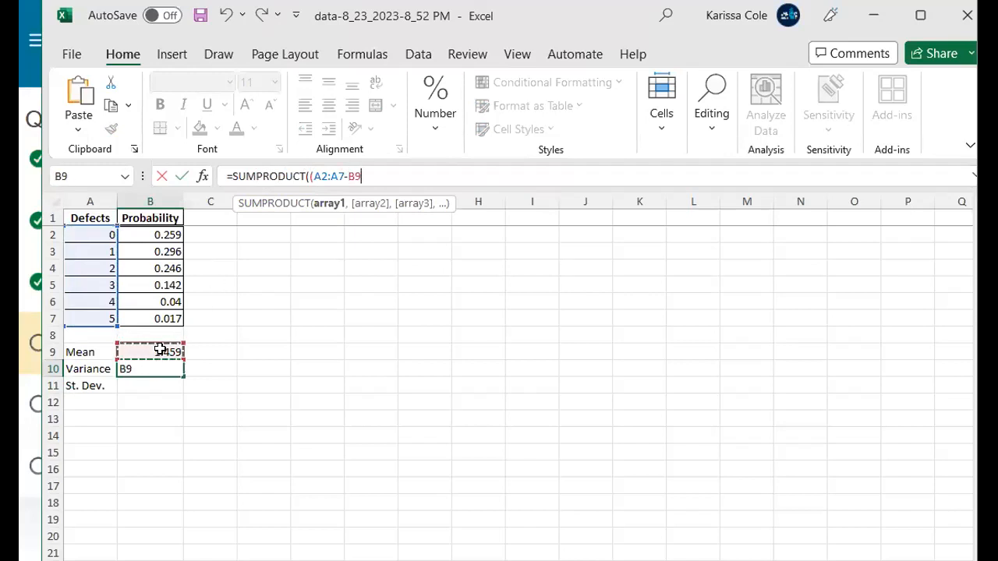
pyautogui.write(')^')
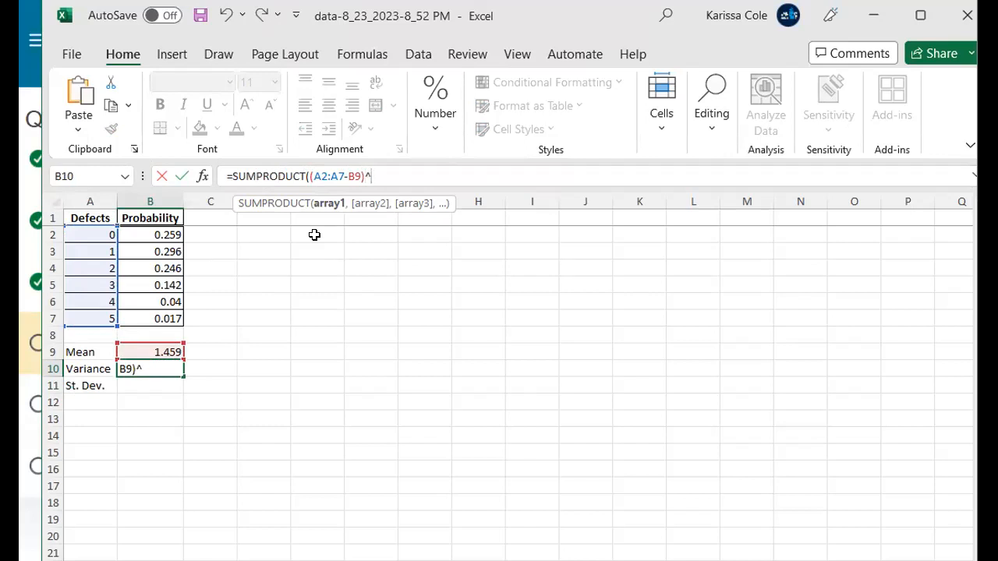
pyautogui.write('2*')
pyautogui.moveTo(175, 235); pyautogui.dragTo(167, 318)
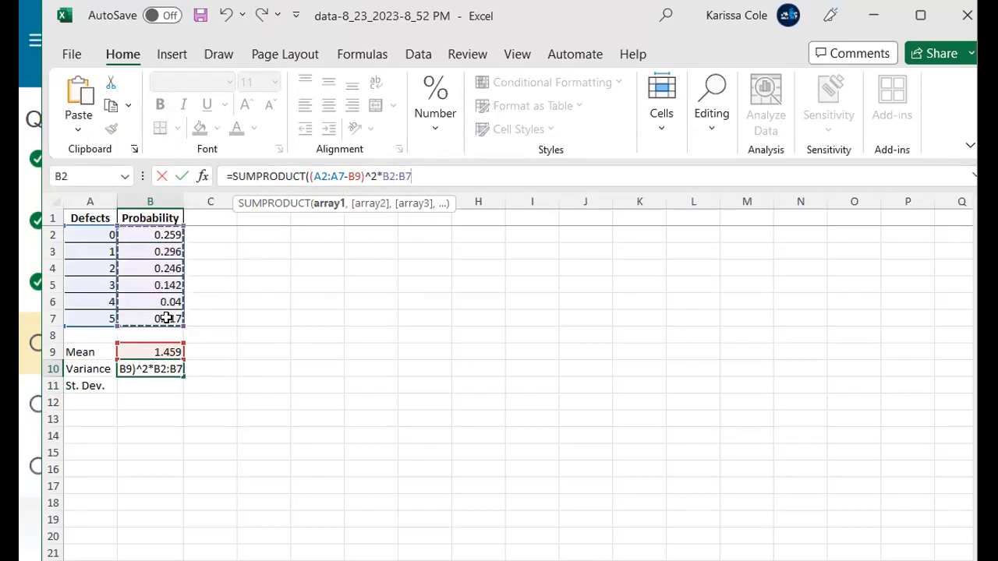
pyautogui.write(')')
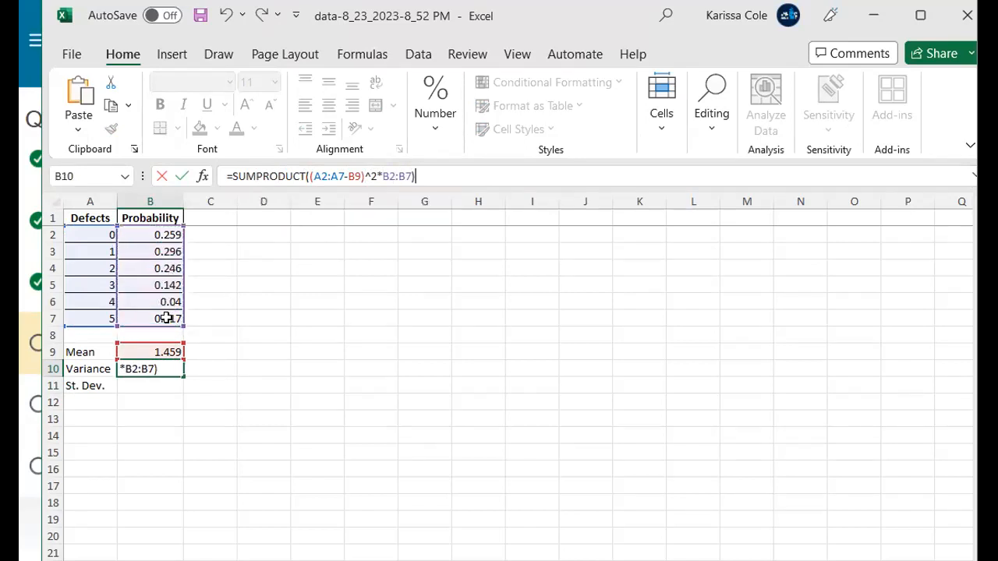
pyautogui.press('Return')
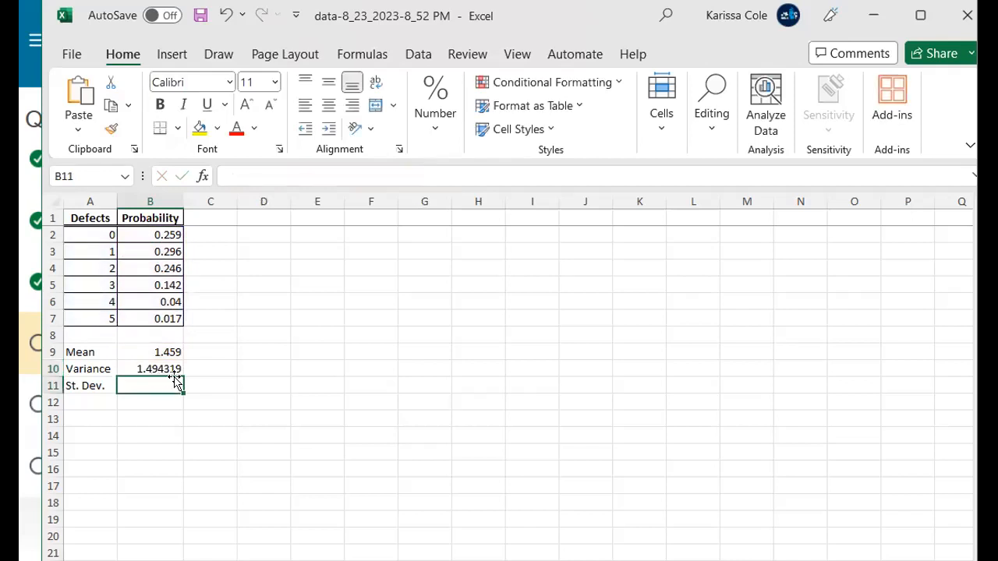
# - Calculate the standard deviation in cell B11 with the formula =sqrt(B10)
pyautogui.click(259, 176)
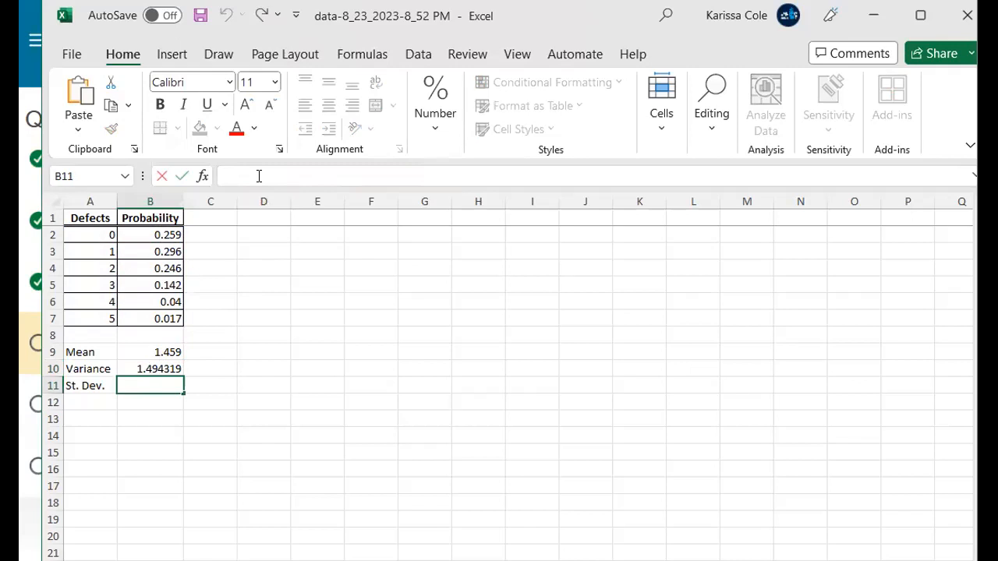
pyautogui.write('=sqrt(')
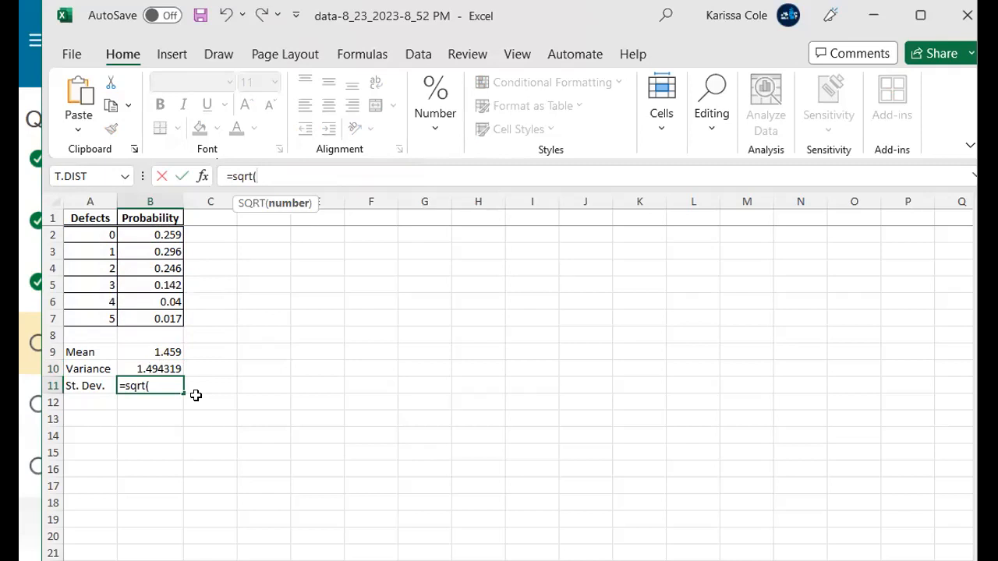
pyautogui.click(160, 365)
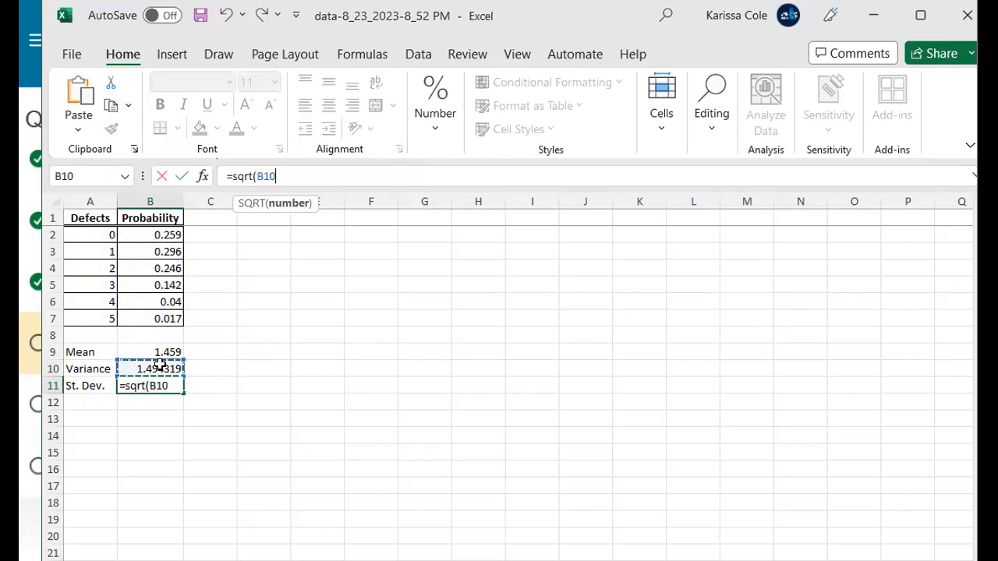
pyautogui.write(')')
pyautogui.press('Return')
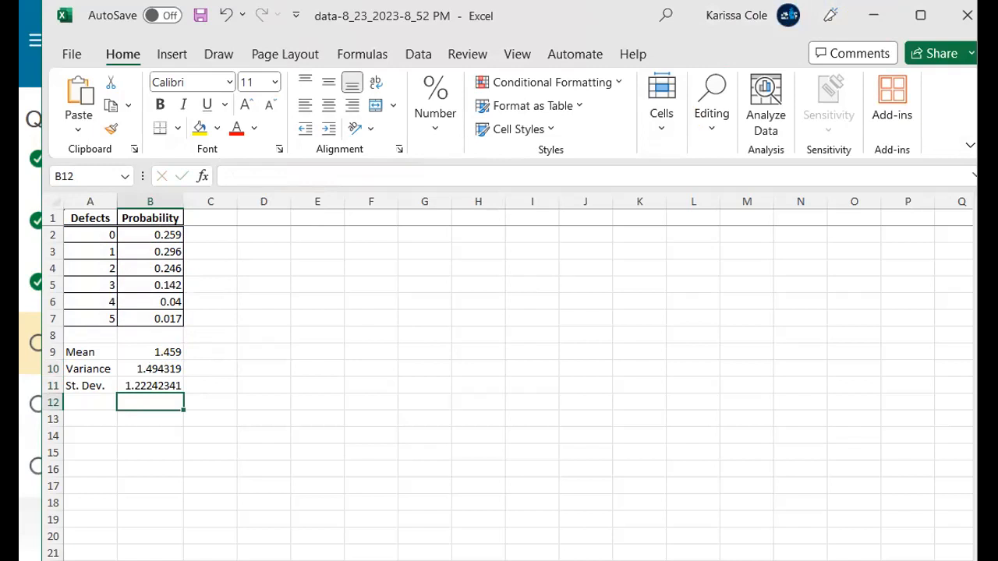
# - Narrow the Excel window to reveal the homework question and compare the calculated mean, variance and standard deviation with the submitted answers
pyautogui.moveTo(977, 231); pyautogui.dragTo(312, 231)
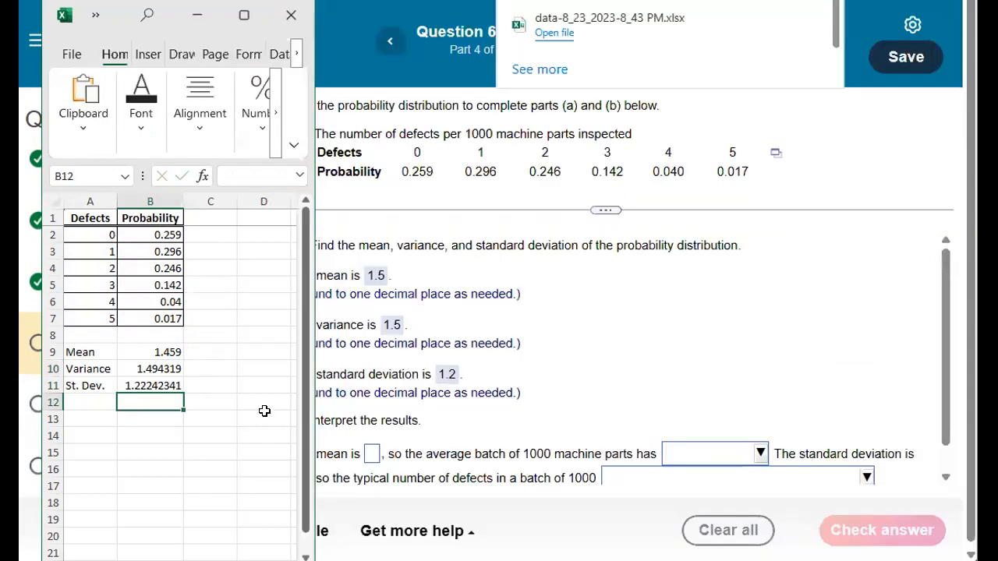
pyautogui.click(161, 353)
pyautogui.click(160, 365)
pyautogui.click(165, 386)
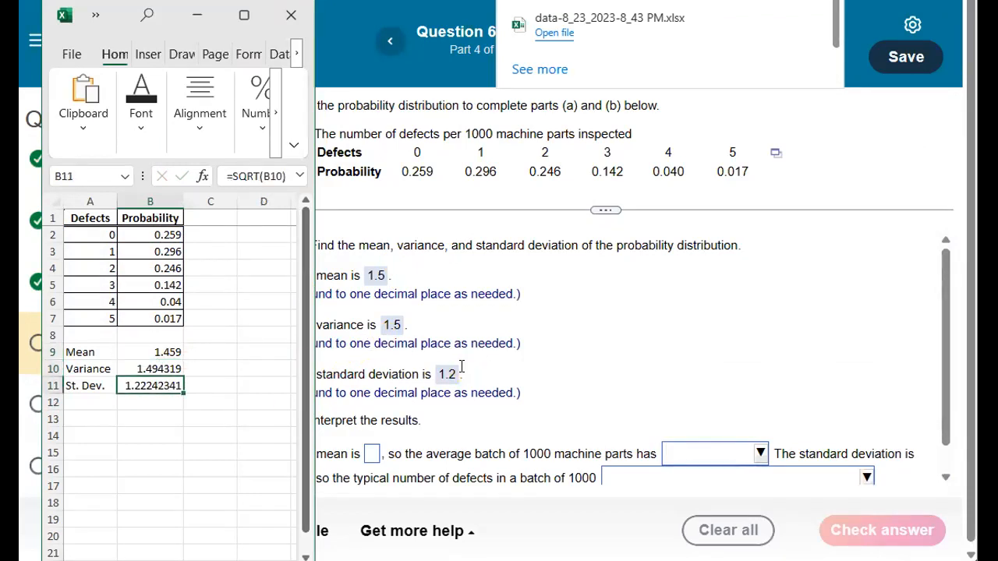